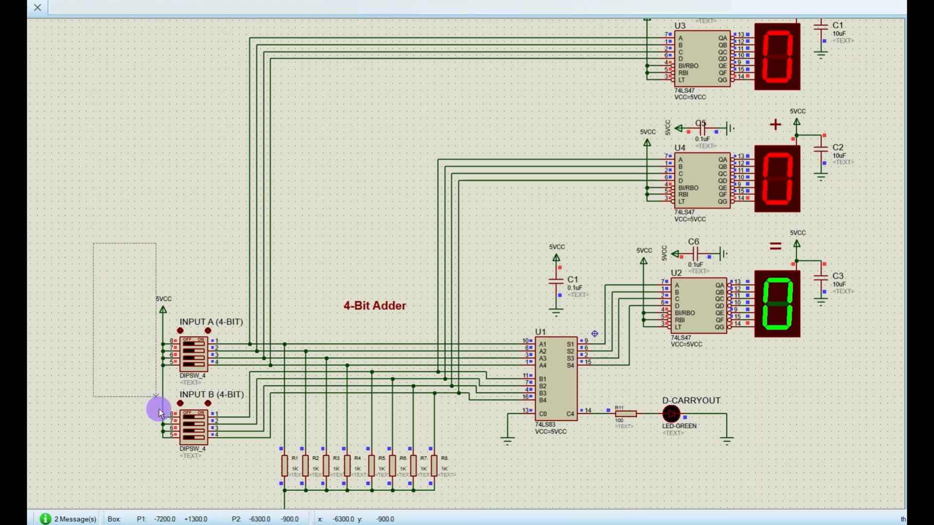
Run the finished adder and switch on one bit each of operands A and B
{"action": "left_click_drag", "start_coordinate": [79, 248], "coordinate": [219, 489]}
{"action": "left_click", "coordinate": [186, 195]}
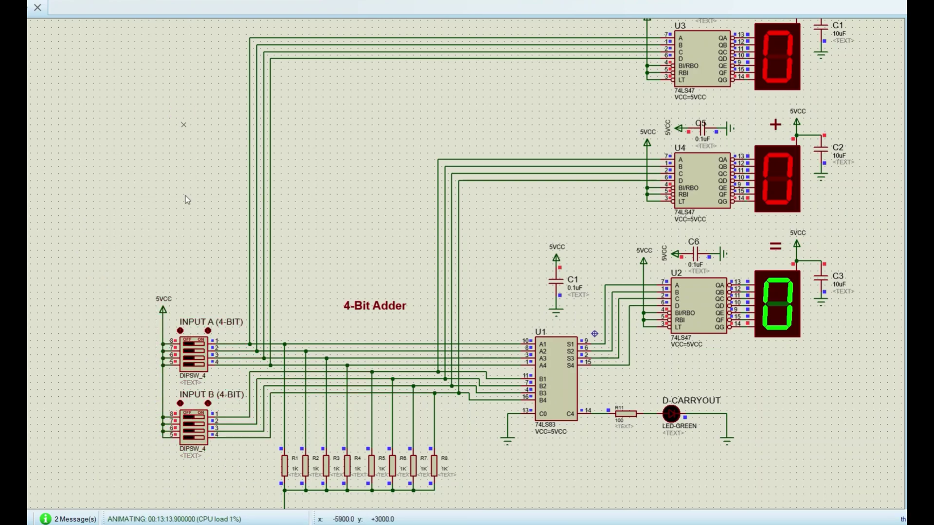
{"action": "left_click", "coordinate": [206, 349]}
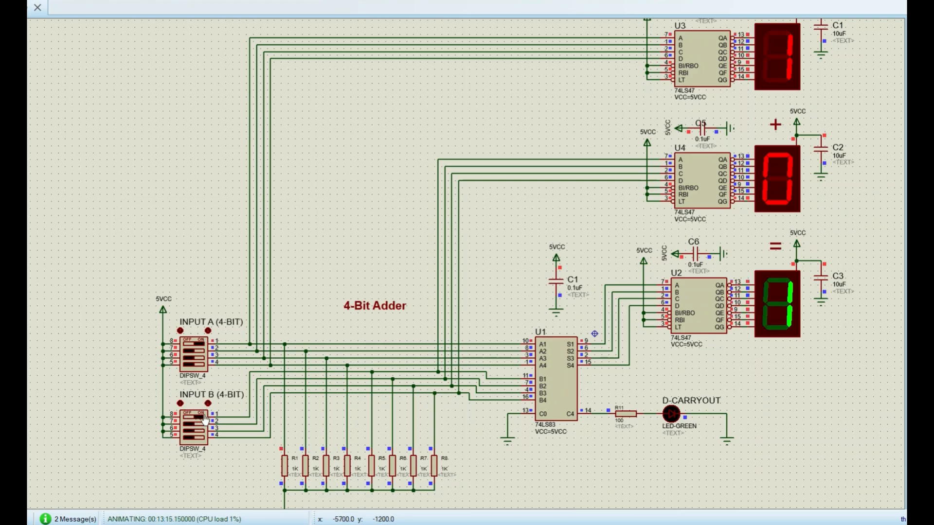
{"action": "left_click", "coordinate": [199, 418]}
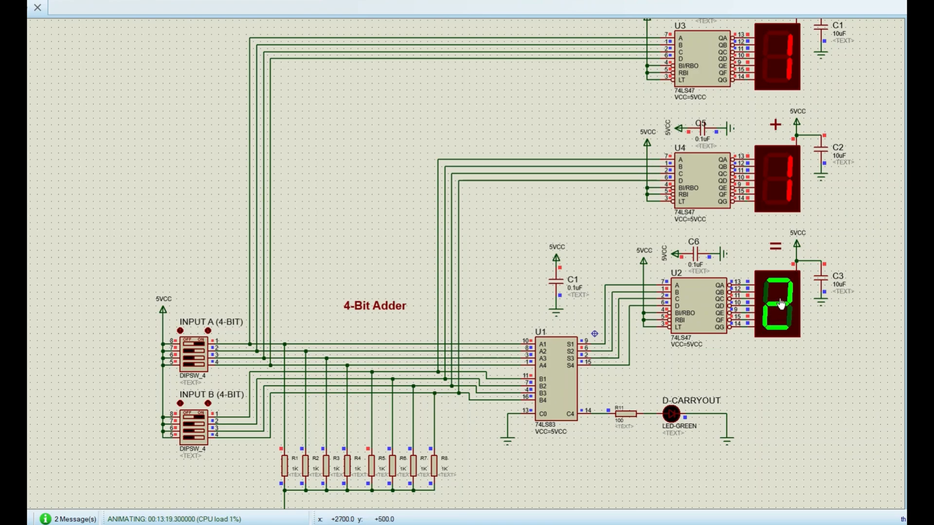
Toggle further DIP bits to try operands such as A=5, B=3 and watch the displayed sums
{"action": "left_click", "coordinate": [196, 363]}
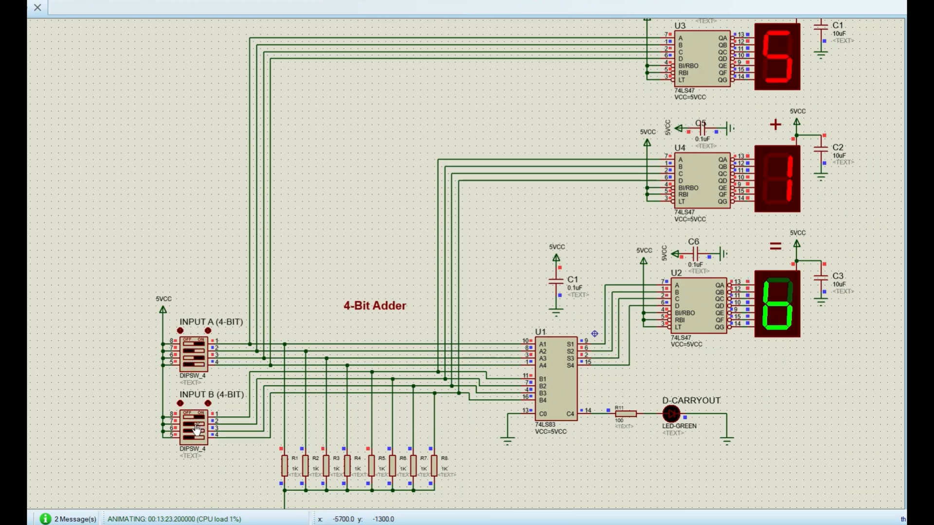
{"action": "left_click", "coordinate": [196, 431]}
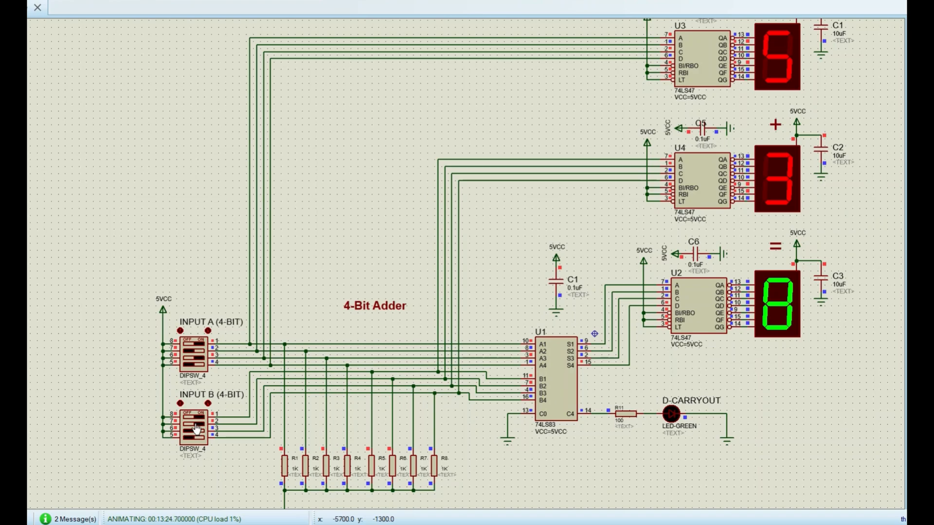
{"action": "left_click", "coordinate": [196, 365]}
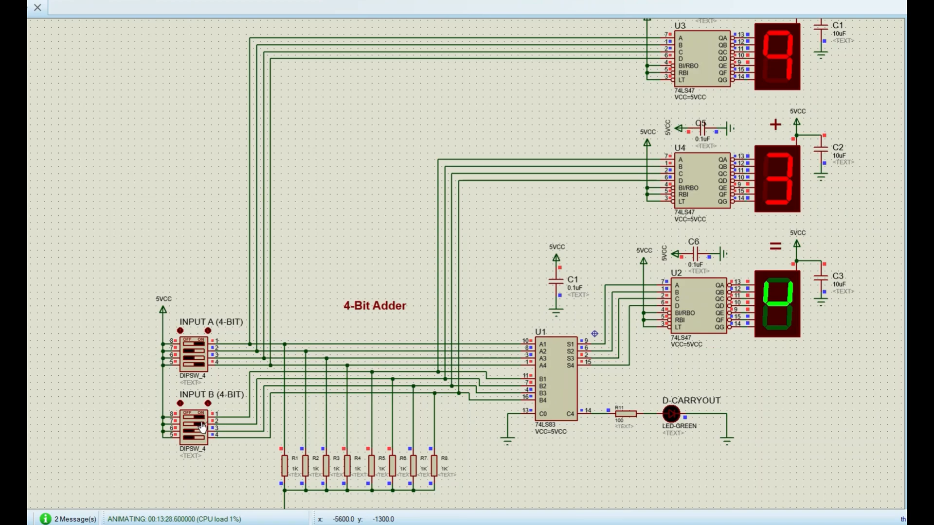
{"action": "left_click", "coordinate": [199, 434]}
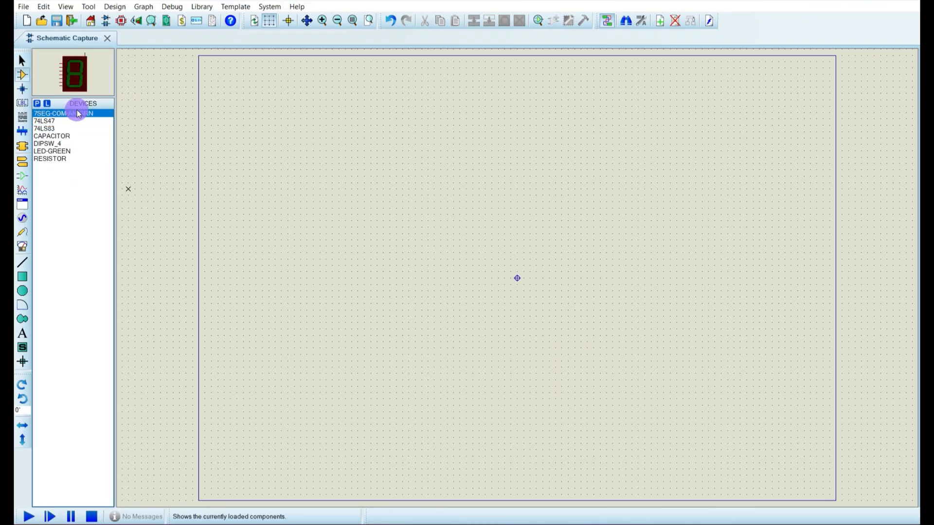
Place three 7SEG-COM-AN-GRN displays in a column down the right of the sheet
{"action": "left_click", "coordinate": [634, 148]}
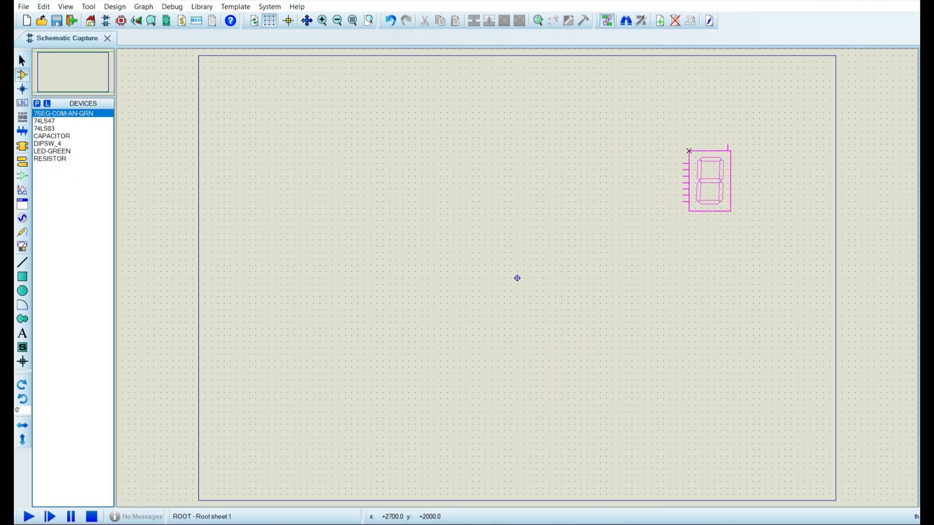
{"action": "left_click", "coordinate": [688, 158]}
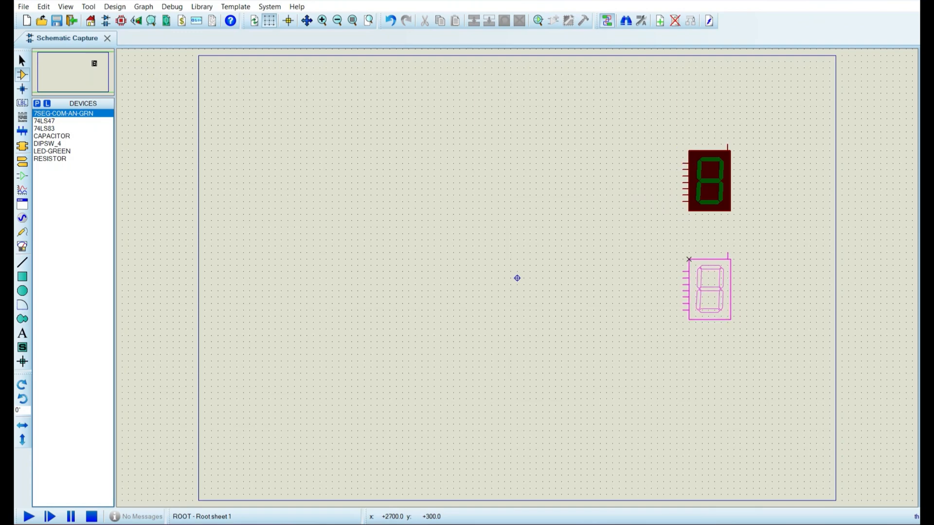
{"action": "left_click", "coordinate": [689, 259]}
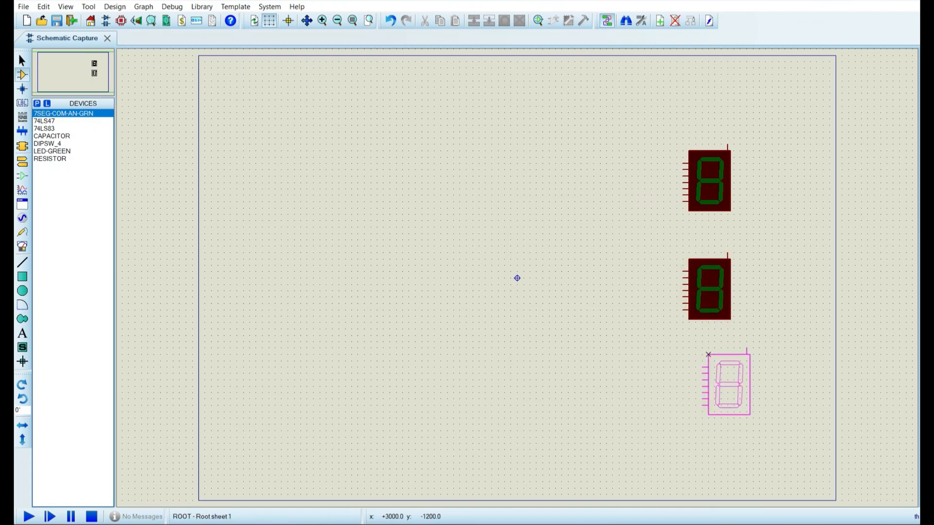
{"action": "left_click", "coordinate": [688, 366]}
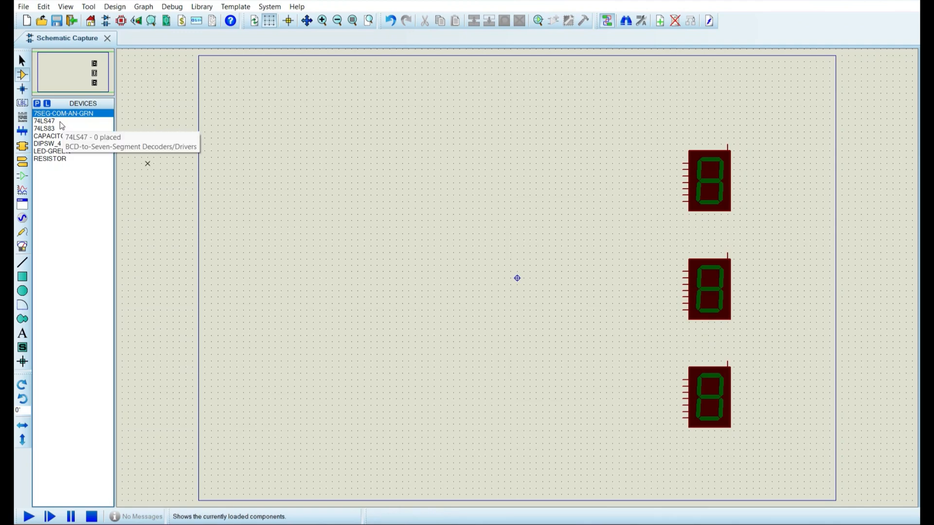
Place 74LS47 decoders U1, U2 and U3 to the left of each display
{"action": "left_click", "coordinate": [45, 121]}
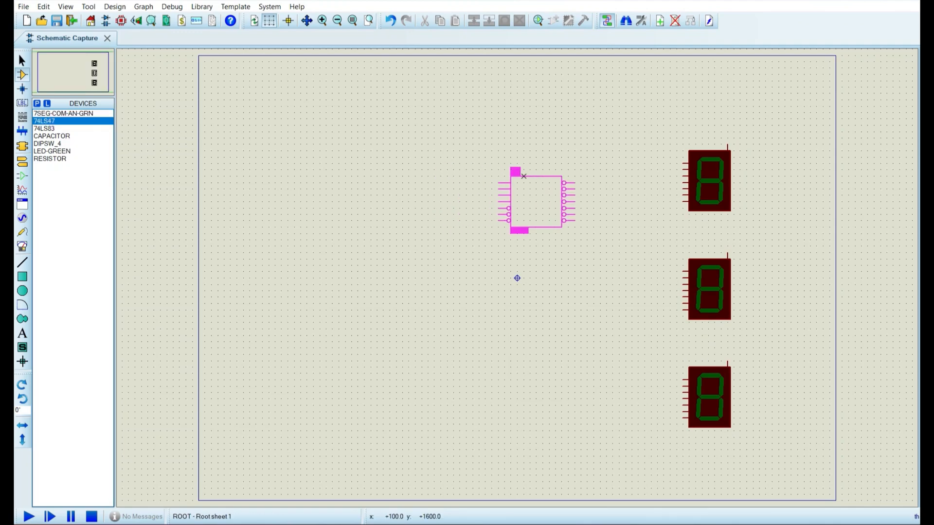
{"action": "left_click", "coordinate": [599, 149]}
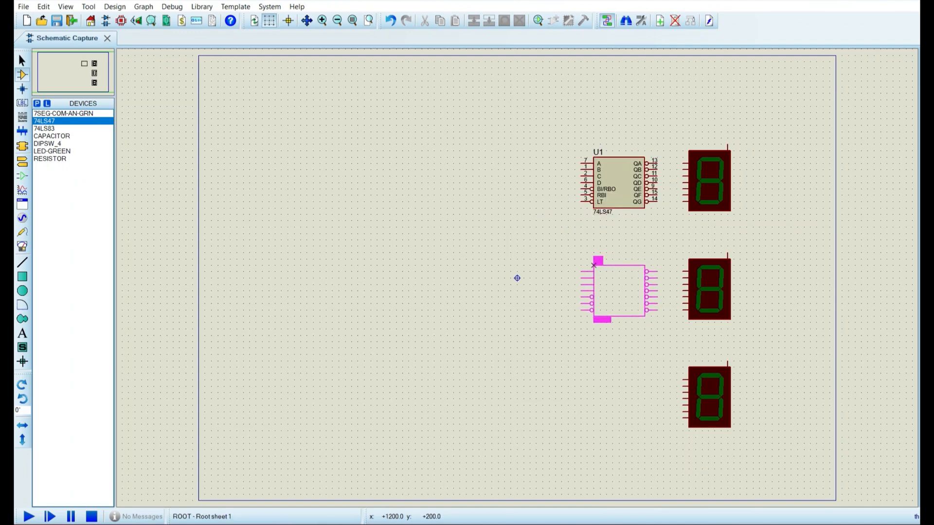
{"action": "left_click", "coordinate": [599, 261]}
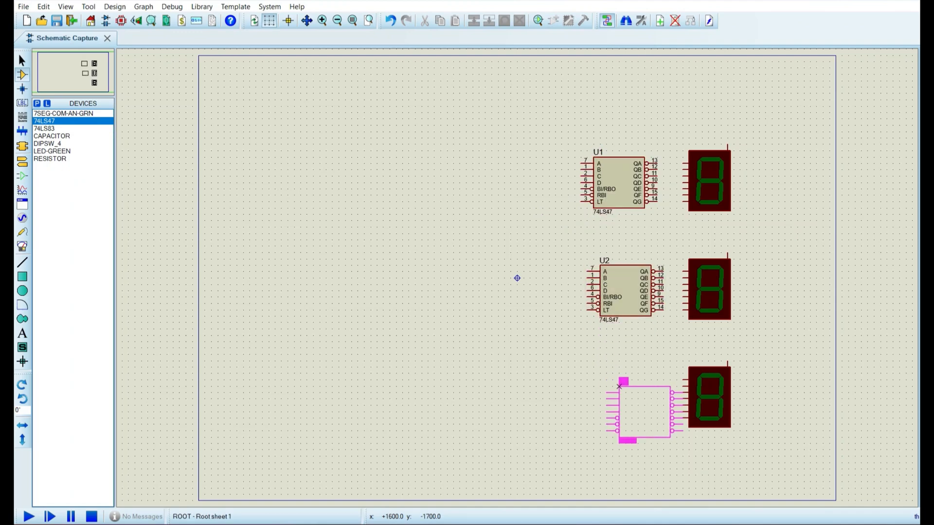
{"action": "left_click", "coordinate": [603, 370]}
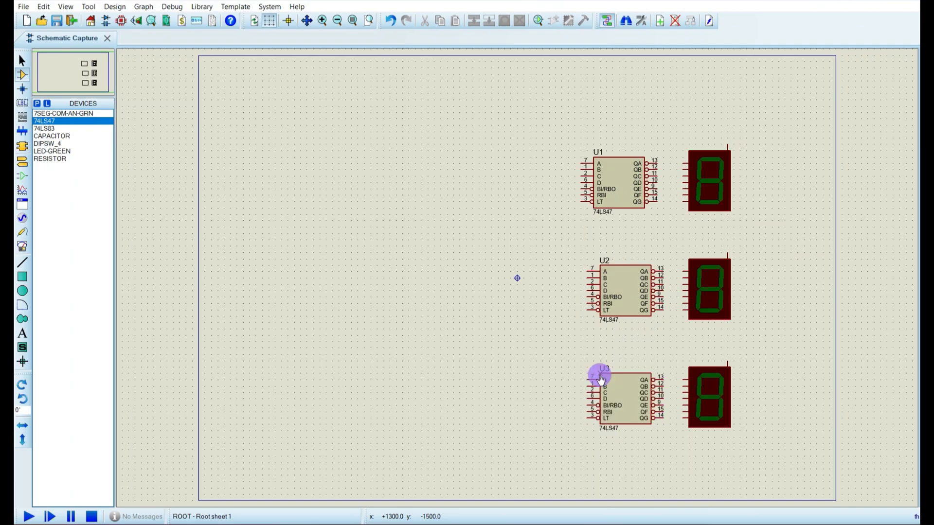
{"action": "scroll", "coordinate": [516, 278], "scroll_direction": "up", "scroll_amount": 2}
{"action": "scroll", "coordinate": [496, 194], "scroll_direction": "down", "scroll_amount": 2}
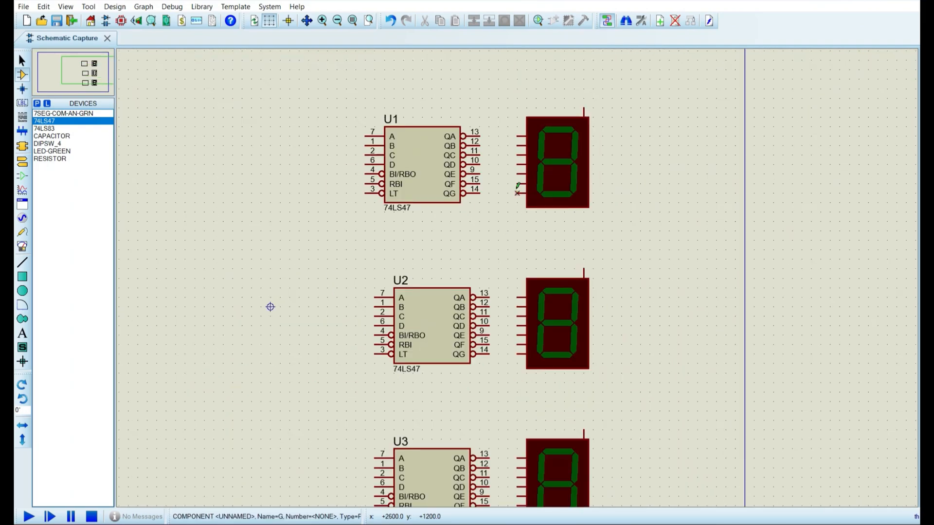
{"action": "scroll", "coordinate": [220, 110], "scroll_direction": "up", "scroll_amount": 1}
{"action": "scroll", "coordinate": [467, 263], "scroll_direction": "up", "scroll_amount": 1}
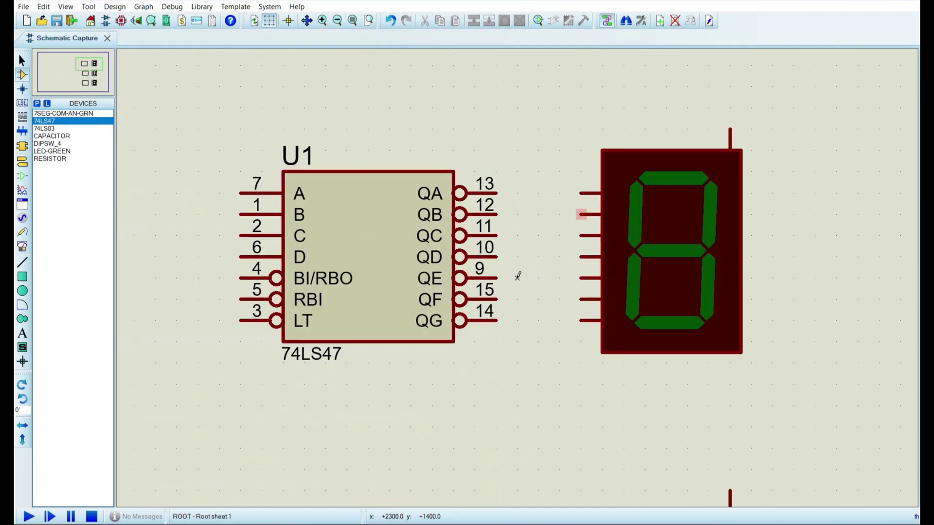
Wire U1's outputs QA through QE to the top display's matching segment pins
{"action": "left_click", "coordinate": [496, 194]}
{"action": "left_click", "coordinate": [580, 193]}
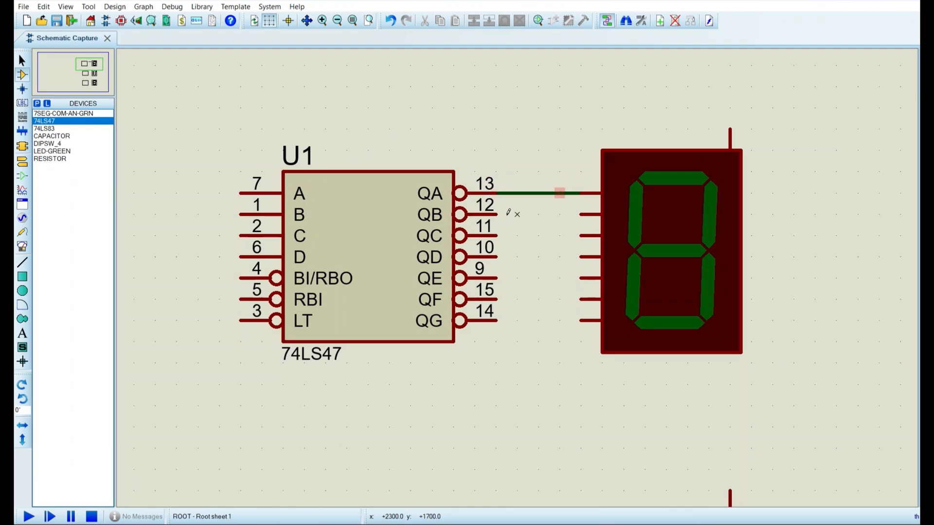
{"action": "left_click", "coordinate": [498, 214]}
{"action": "left_click", "coordinate": [582, 215]}
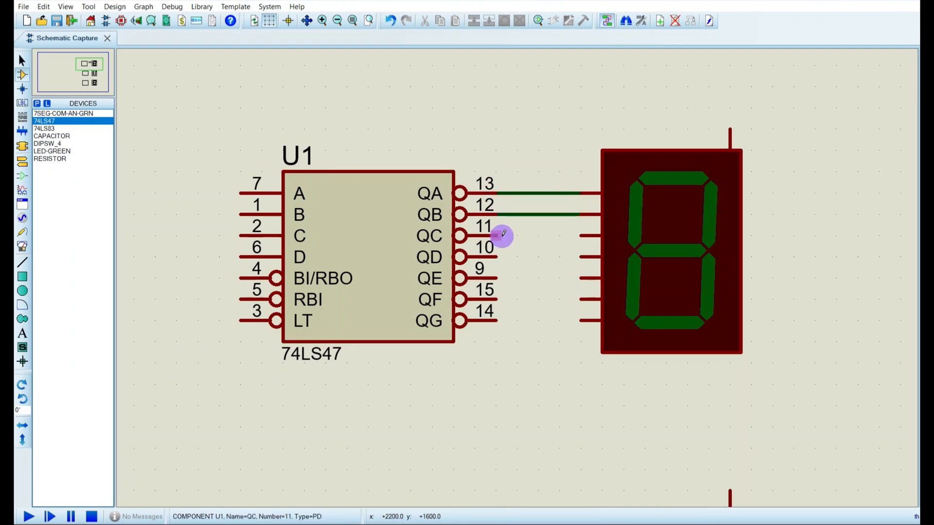
{"action": "left_click", "coordinate": [504, 235]}
{"action": "left_click", "coordinate": [583, 235]}
{"action": "left_click", "coordinate": [498, 256]}
{"action": "left_click", "coordinate": [582, 256]}
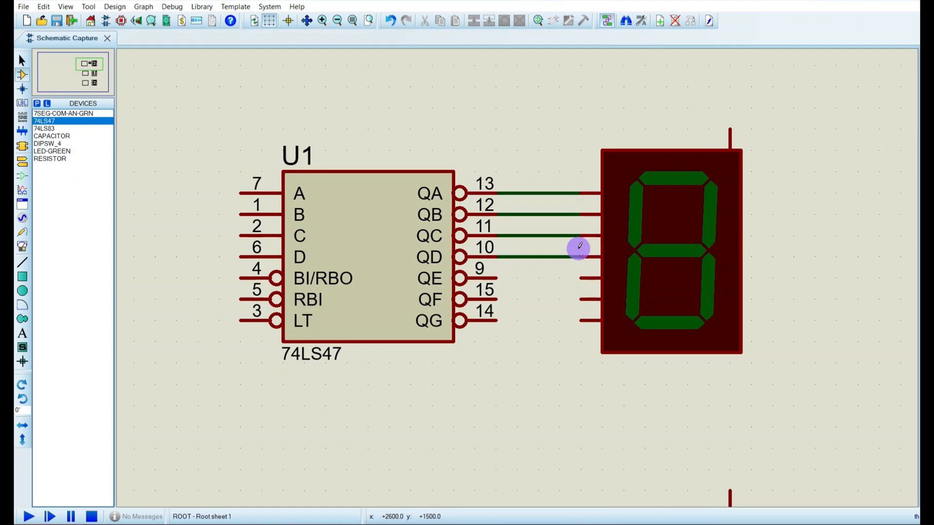
{"action": "left_click", "coordinate": [498, 277]}
{"action": "left_click", "coordinate": [581, 278]}
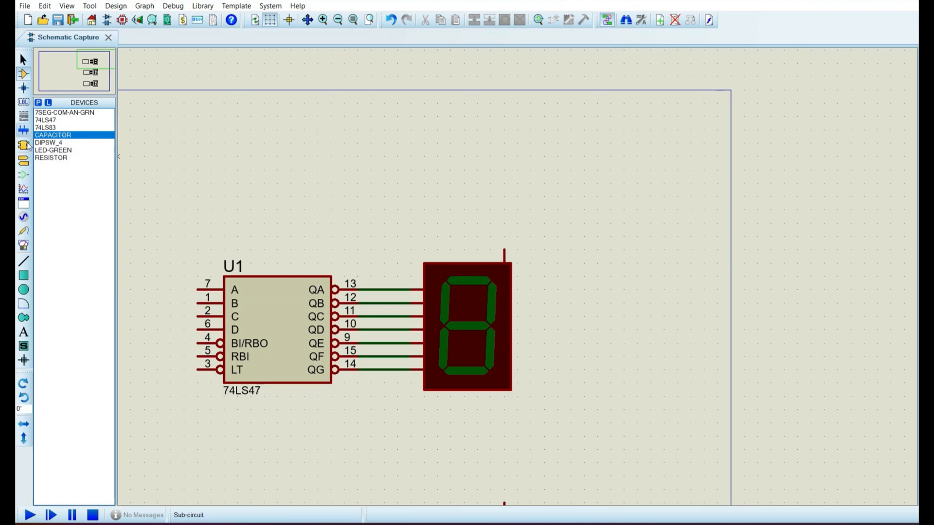
Feed the top display's common pin from a power terminal labelled 5VCC
{"action": "left_click", "coordinate": [23, 145]}
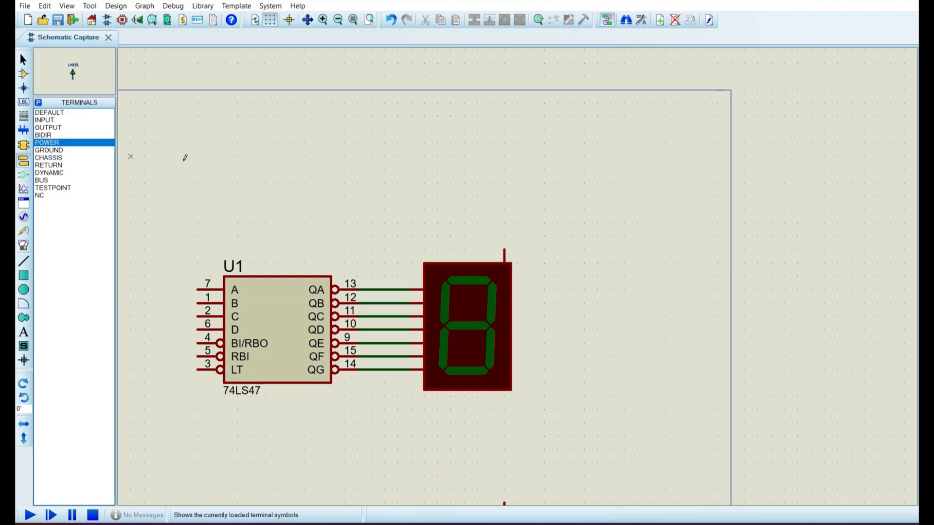
{"action": "left_click", "coordinate": [503, 204]}
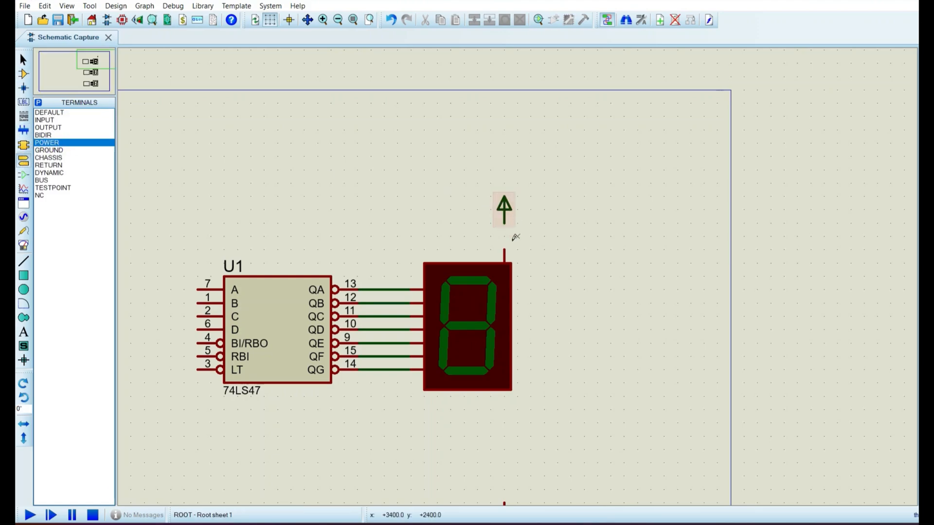
{"action": "left_click", "coordinate": [504, 250]}
{"action": "left_click", "coordinate": [503, 218]}
{"action": "right_click", "coordinate": [504, 209]}
{"action": "left_click", "coordinate": [555, 220]}
{"action": "type", "text": "5VCC"}
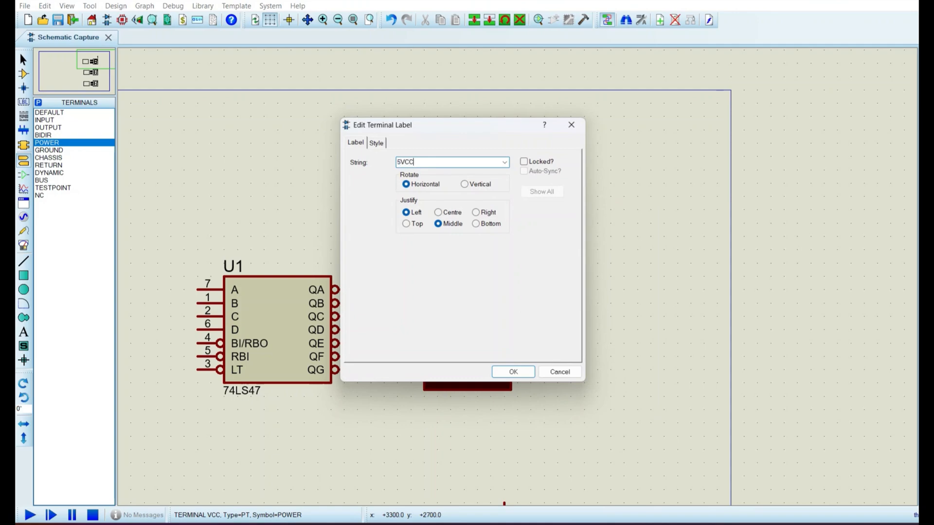
{"action": "key", "text": "Return"}
{"action": "left_click", "coordinate": [588, 166]}
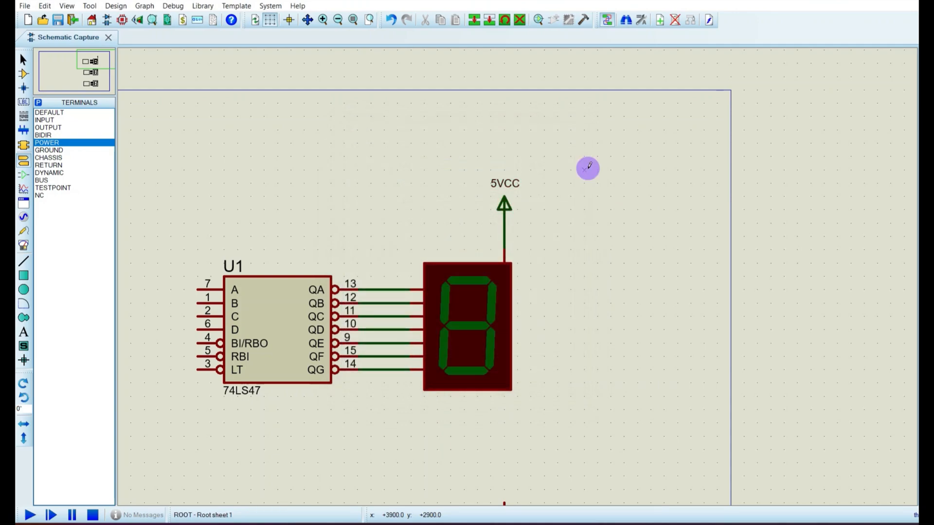
Branch a wire off the 5VCC supply rightward and then down to a free end
{"action": "left_click", "coordinate": [505, 235]}
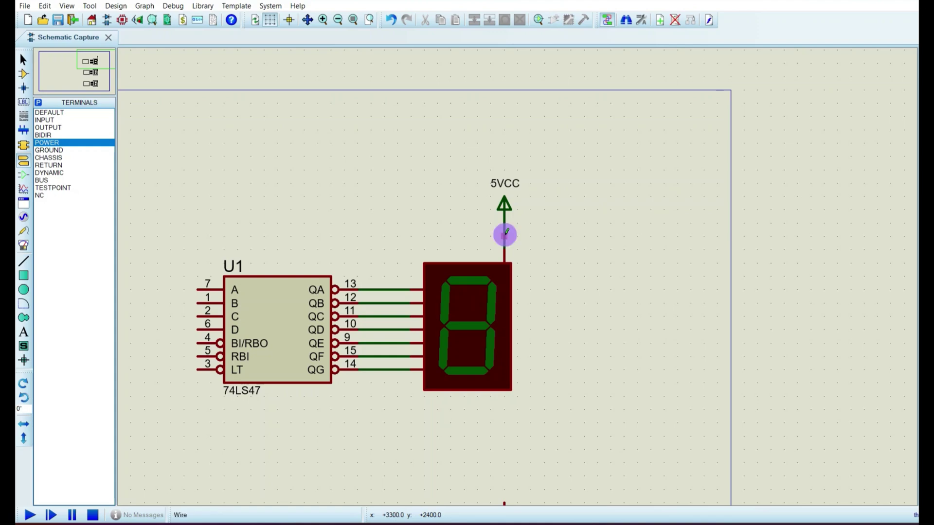
{"action": "double_click", "coordinate": [598, 235]}
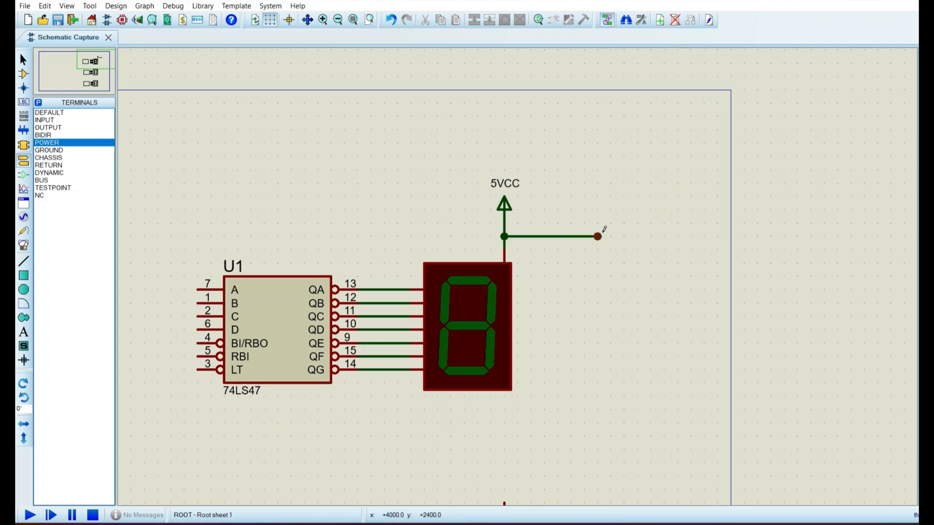
{"action": "left_click", "coordinate": [598, 236]}
{"action": "double_click", "coordinate": [599, 275]}
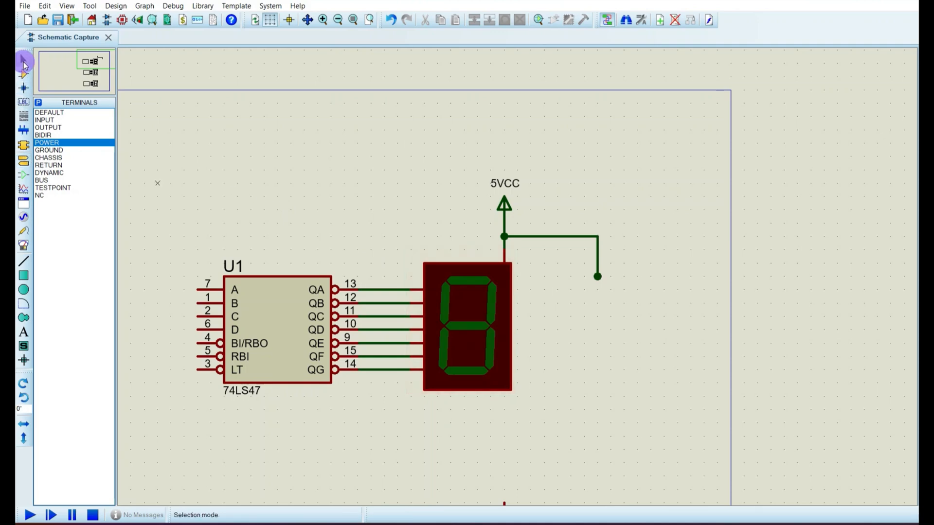
Place capacitor C1 on the 5VCC branch and wire its lower pin down toward a ground terminal
{"action": "left_click", "coordinate": [24, 73]}
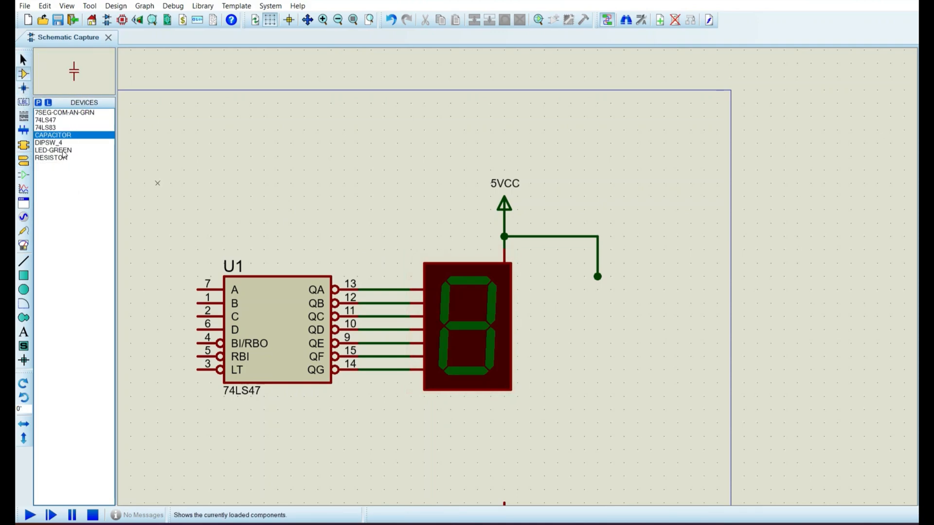
{"action": "left_click", "coordinate": [55, 135]}
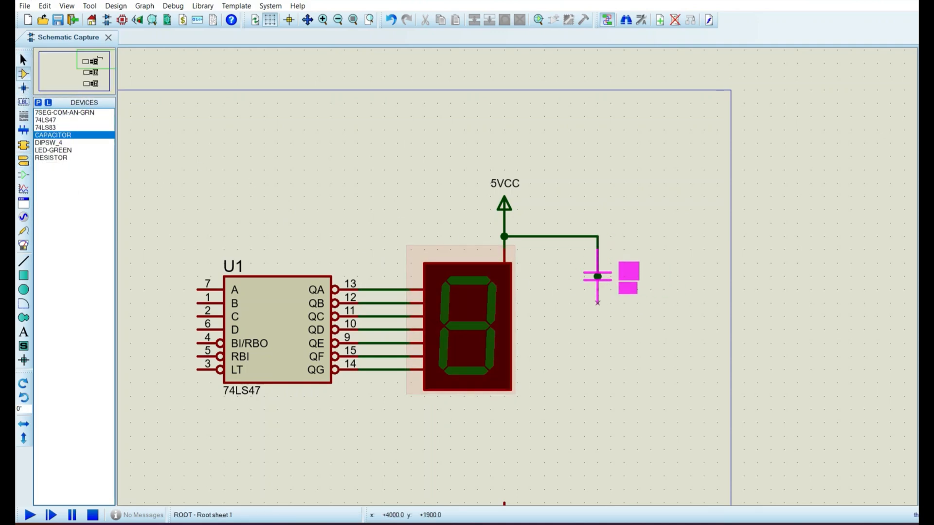
{"action": "left_click", "coordinate": [598, 335]}
{"action": "left_click", "coordinate": [597, 329]}
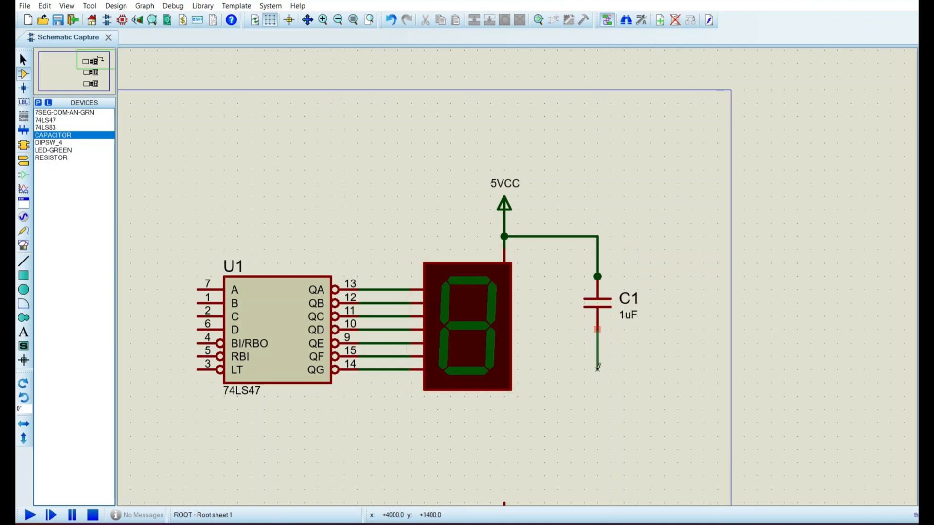
{"action": "double_click", "coordinate": [598, 380]}
{"action": "key", "text": "g"}
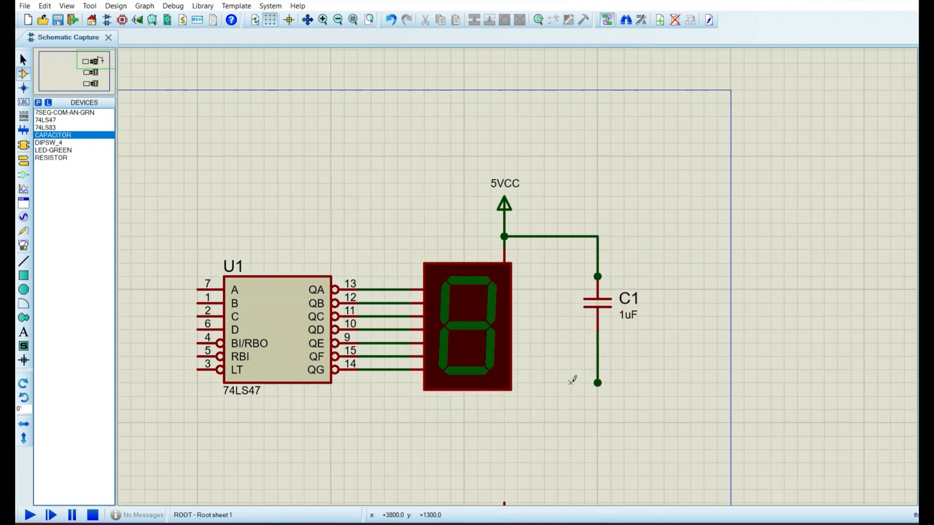
{"action": "left_click", "coordinate": [24, 144]}
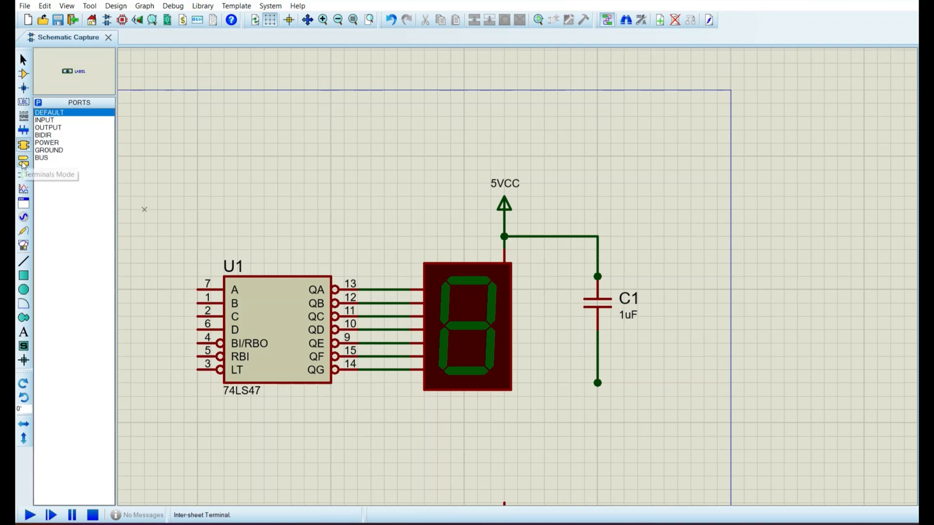
{"action": "left_click", "coordinate": [48, 149]}
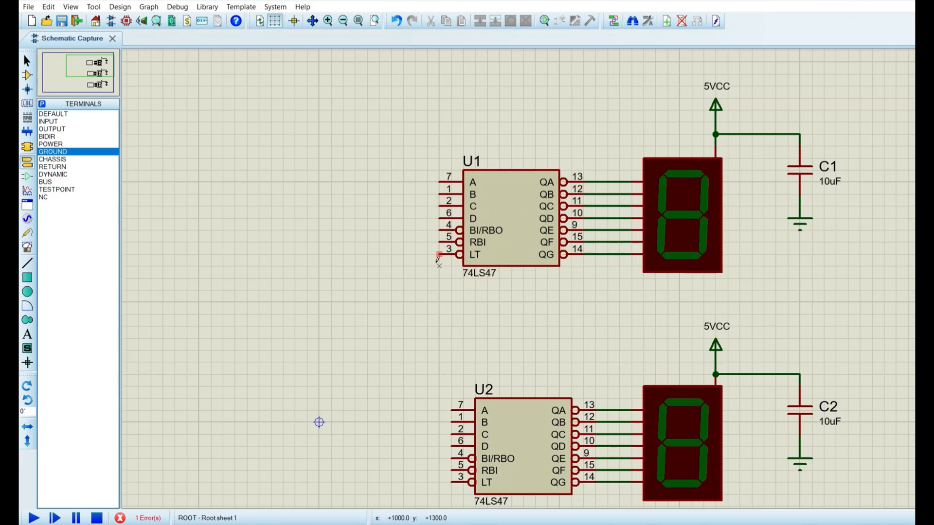
Tie U1's BI/RBO, RBI and LT pins together with a short wire
{"action": "left_click", "coordinate": [470, 231]}
{"action": "left_click", "coordinate": [436, 255]}
{"action": "left_click", "coordinate": [438, 230]}
{"action": "left_click", "coordinate": [431, 255]}
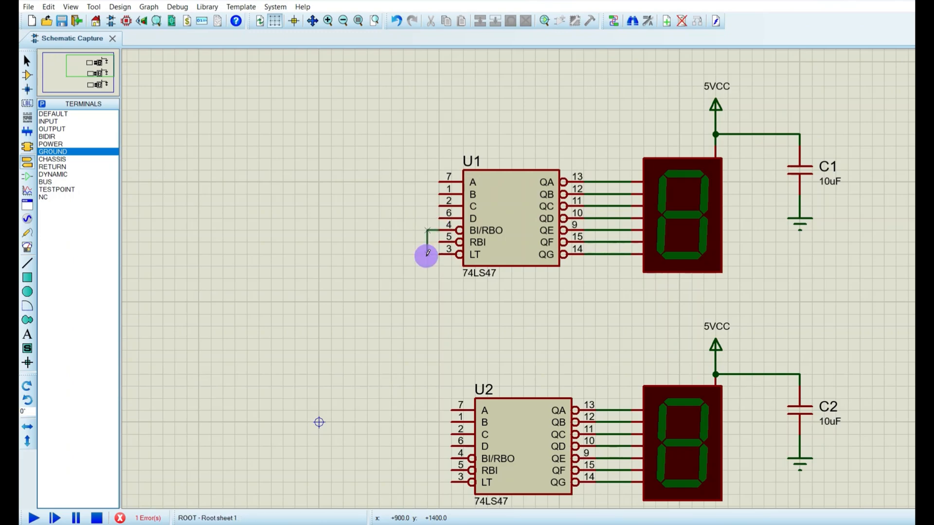
{"action": "left_click", "coordinate": [427, 243]}
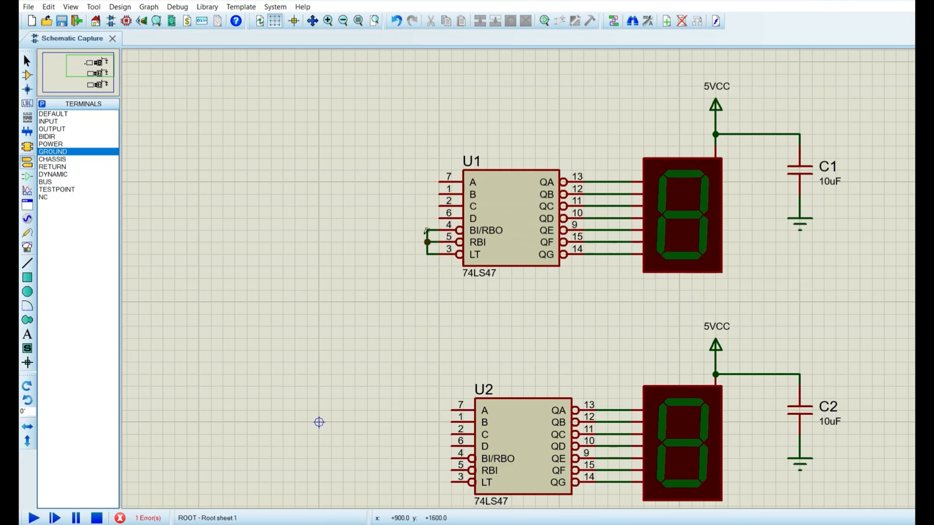
Run the tied pins up to a power terminal placed above U1
{"action": "left_click", "coordinate": [426, 133]}
{"action": "left_click", "coordinate": [427, 241]}
{"action": "left_click", "coordinate": [428, 122]}
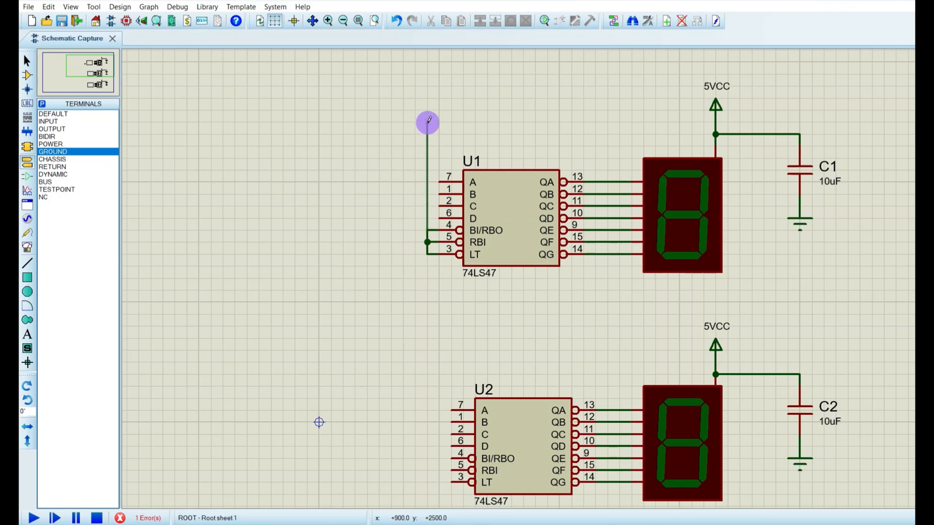
{"action": "left_click", "coordinate": [83, 143]}
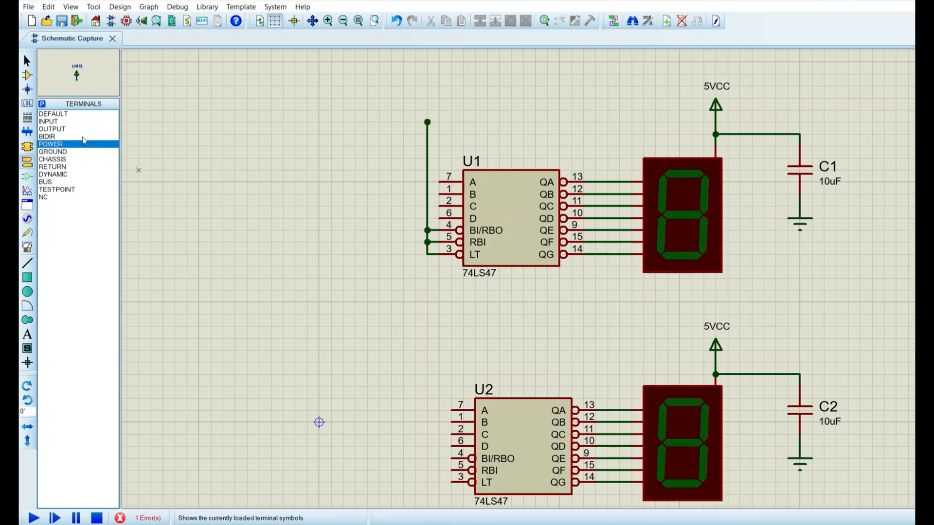
{"action": "left_click", "coordinate": [427, 117]}
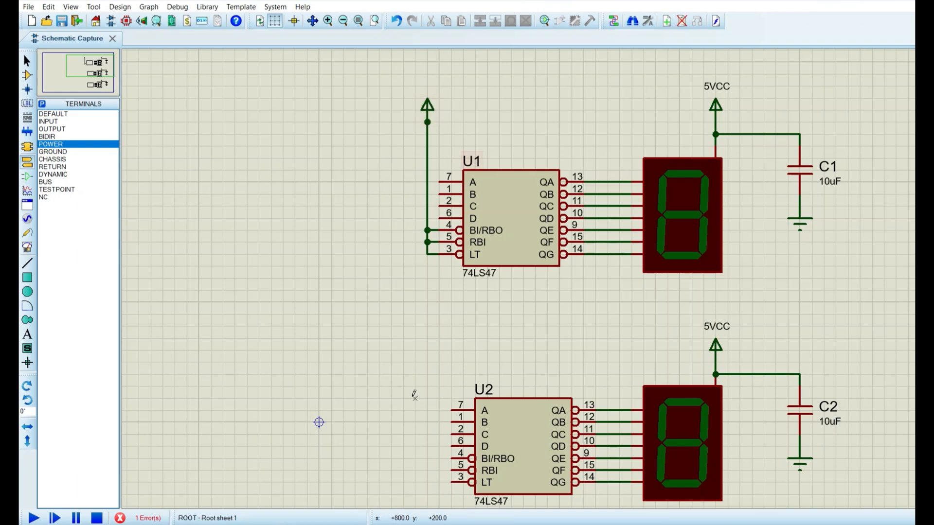
{"action": "scroll", "coordinate": [414, 394], "scroll_direction": "up", "scroll_amount": 2}
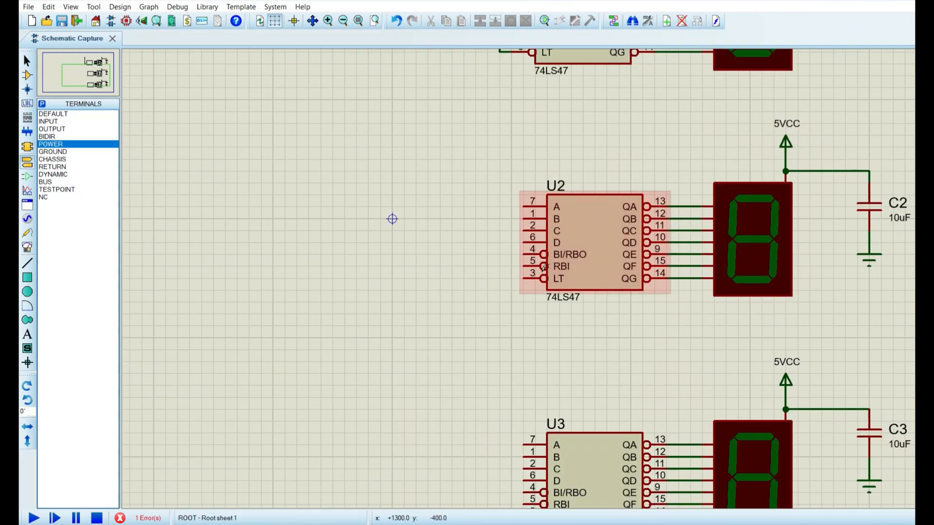
{"action": "scroll", "coordinate": [392, 219], "scroll_direction": "down", "scroll_amount": 2}
{"action": "scroll", "coordinate": [423, 154], "scroll_direction": "up", "scroll_amount": 1}
{"action": "scroll", "coordinate": [424, 154], "scroll_direction": "up", "scroll_amount": 1}
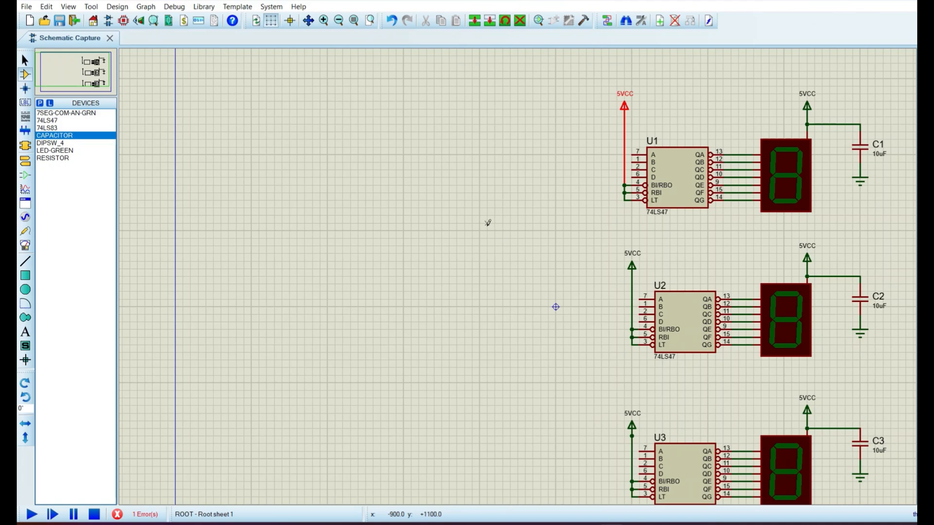
Place a 74LS83 adder as U4 below the decoder stages
{"action": "left_click", "coordinate": [74, 121]}
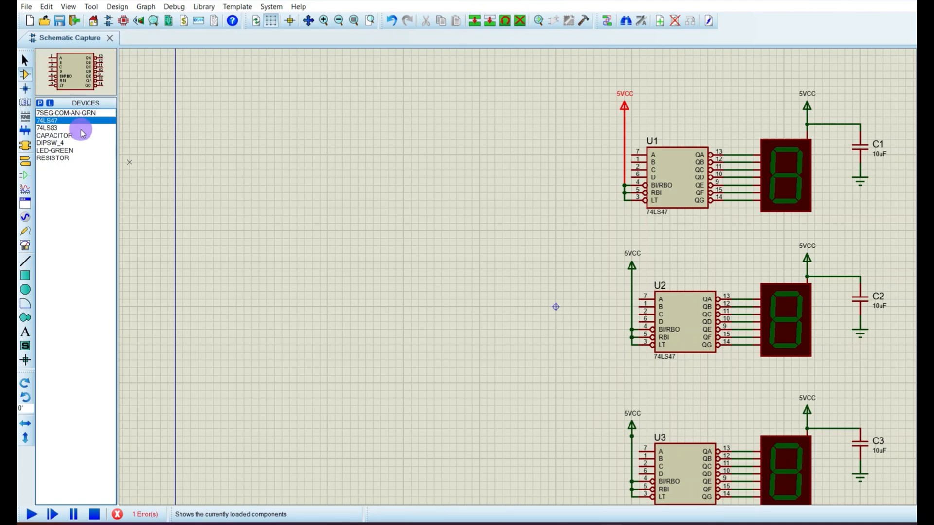
{"action": "left_click", "coordinate": [48, 128]}
{"action": "scroll", "coordinate": [555, 307], "scroll_direction": "down", "scroll_amount": 2}
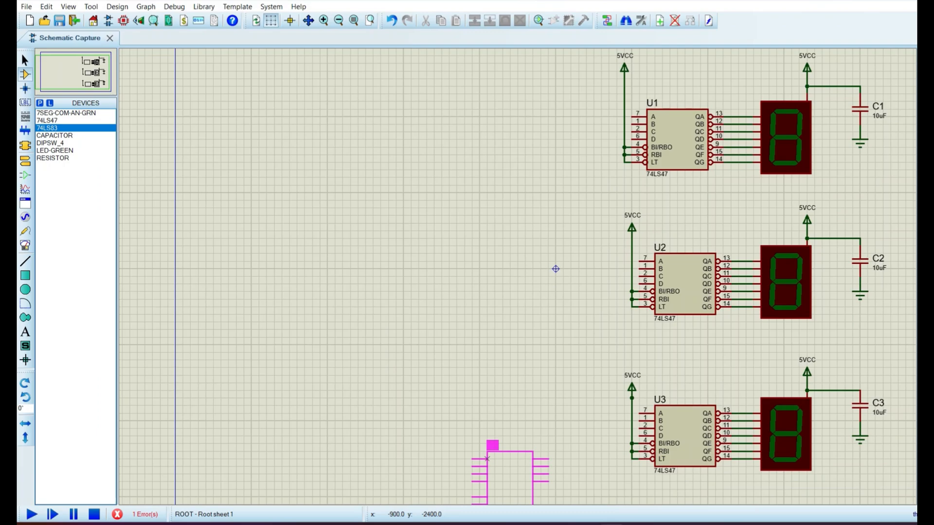
{"action": "scroll", "coordinate": [490, 445], "scroll_direction": "down", "scroll_amount": 1}
{"action": "left_click", "coordinate": [485, 386]}
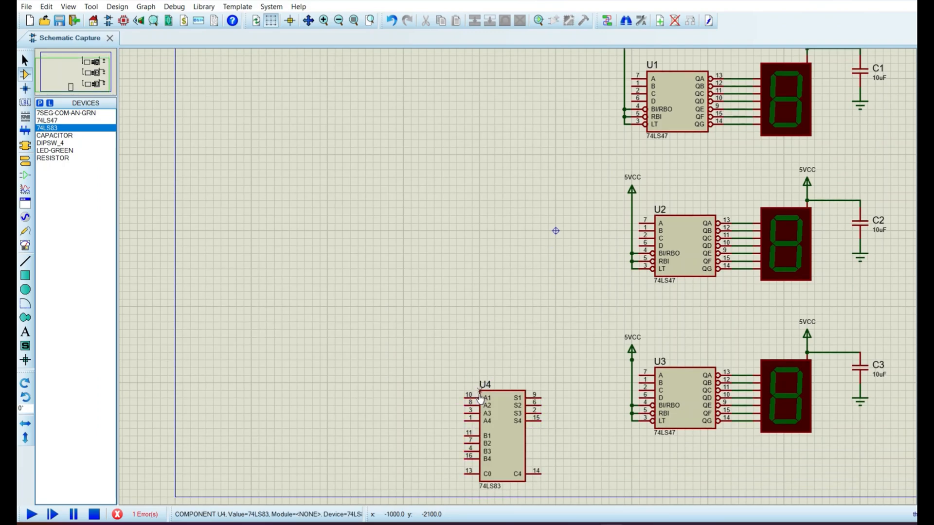
{"action": "scroll", "coordinate": [537, 335], "scroll_direction": "down", "scroll_amount": 2}
{"action": "scroll", "coordinate": [538, 335], "scroll_direction": "up", "scroll_amount": 3}
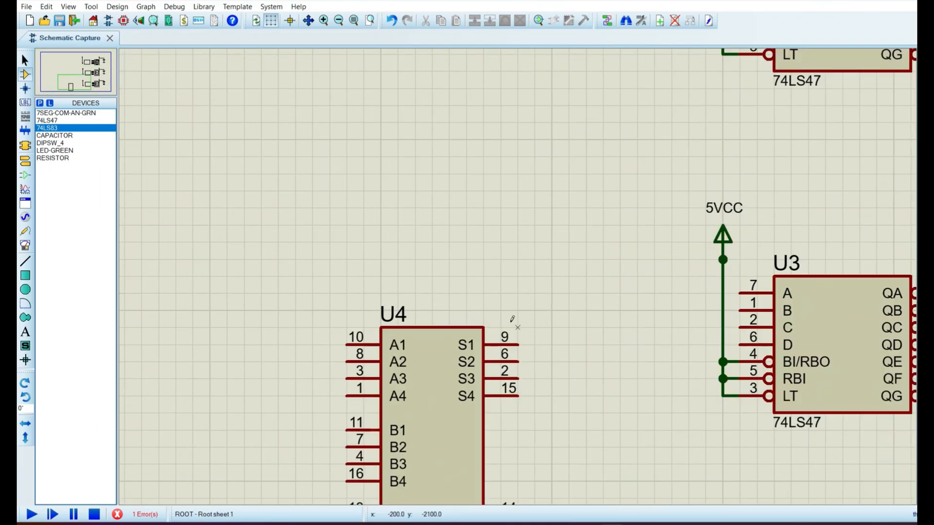
Wire U3's A and B inputs to U4's S1 and S2 sum outputs
{"action": "left_click", "coordinate": [474, 347]}
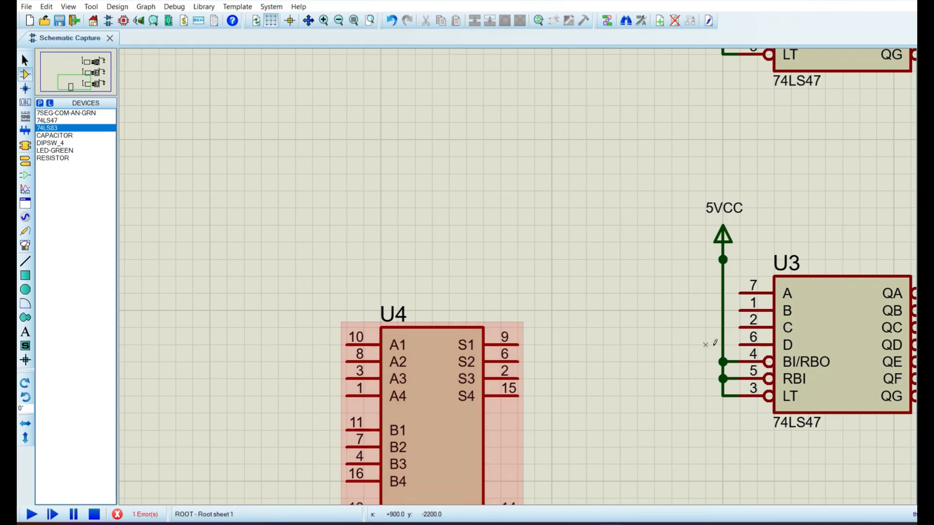
{"action": "left_click", "coordinate": [779, 320]}
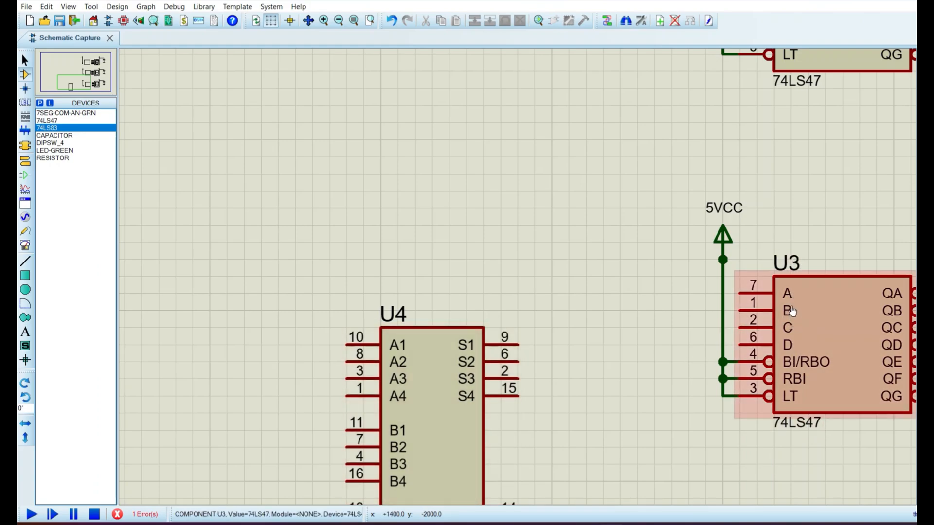
{"action": "left_click", "coordinate": [737, 294]}
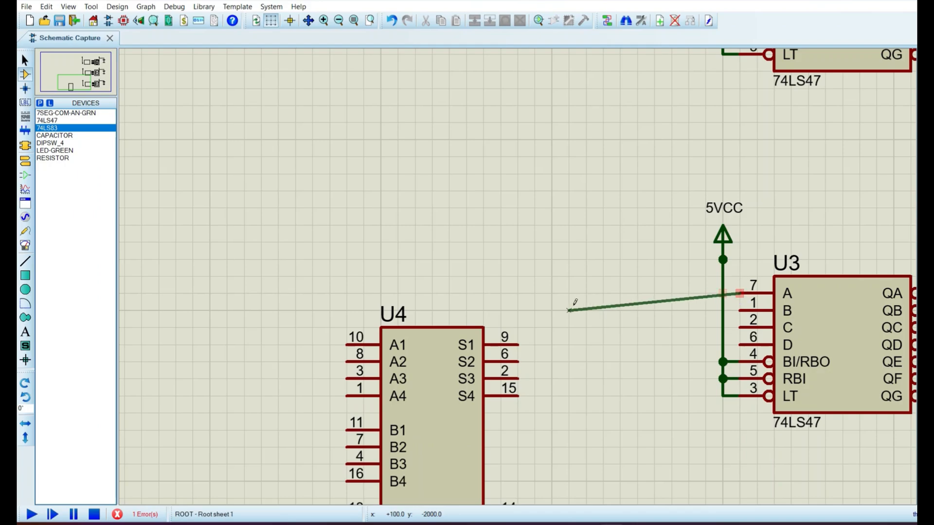
{"action": "left_click", "coordinate": [587, 293]}
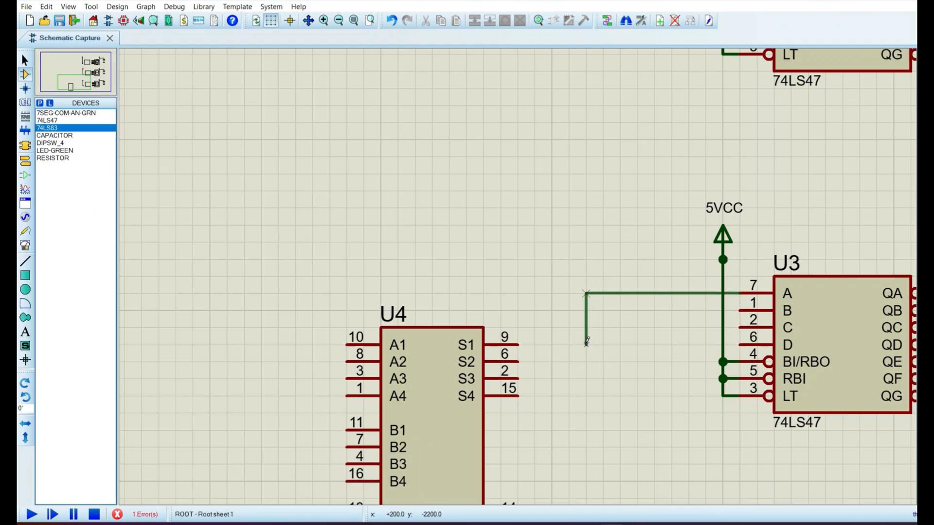
{"action": "left_click", "coordinate": [531, 343]}
{"action": "left_click", "coordinate": [737, 312]}
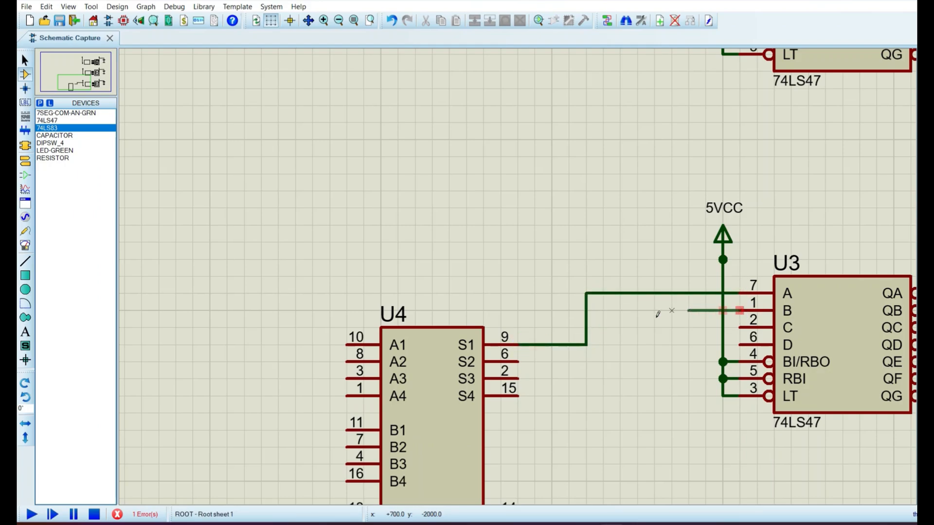
{"action": "left_click", "coordinate": [603, 312]}
{"action": "left_click", "coordinate": [603, 360]}
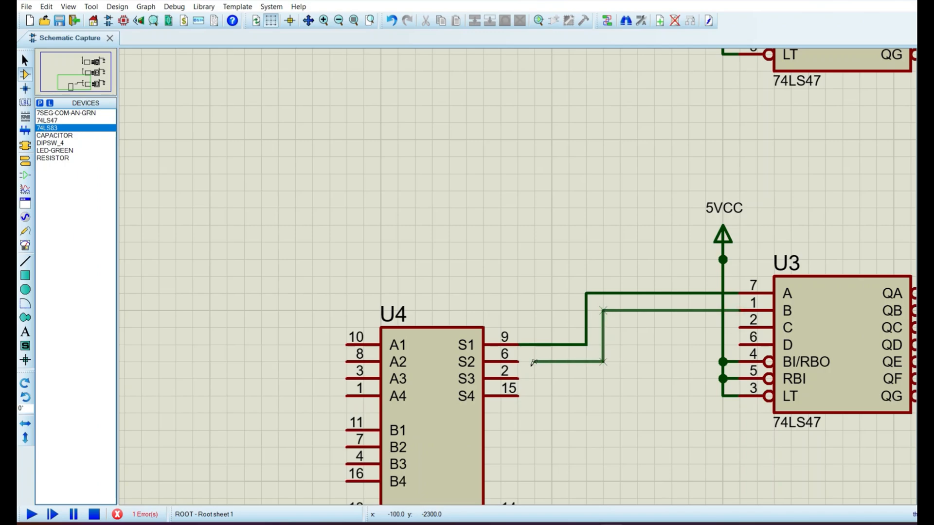
{"action": "left_click", "coordinate": [524, 360]}
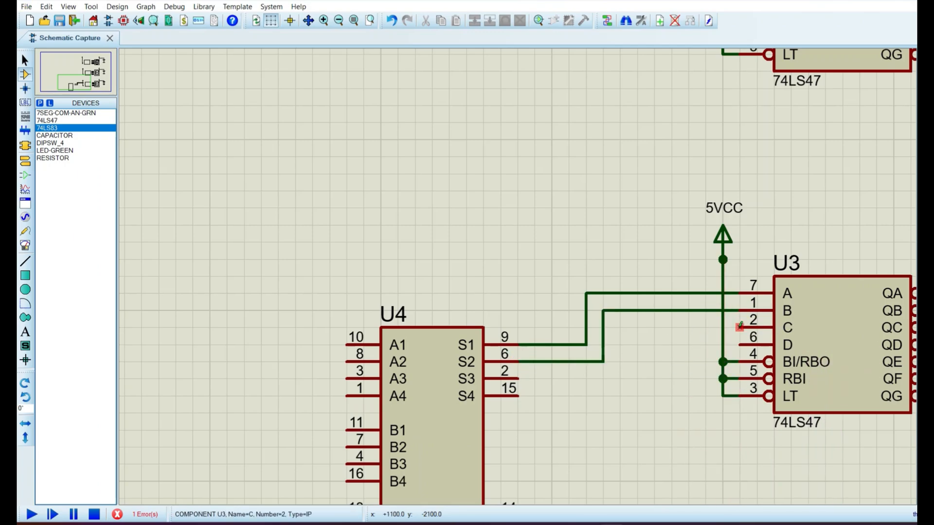
Wire U3's C and D inputs to U4's S3 and S4 sum outputs
{"action": "left_click", "coordinate": [737, 328]}
{"action": "left_click", "coordinate": [621, 328]}
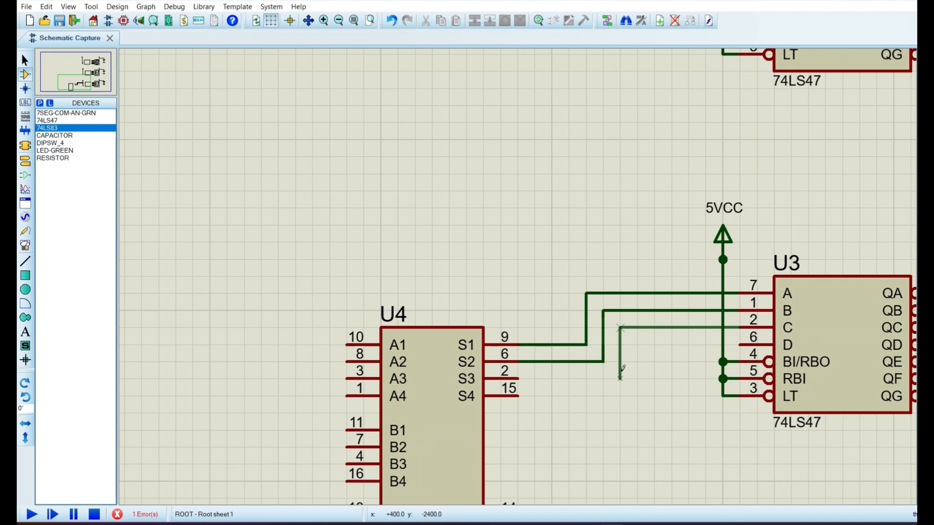
{"action": "left_click", "coordinate": [620, 379]}
{"action": "left_click", "coordinate": [524, 378]}
{"action": "left_click", "coordinate": [737, 345]}
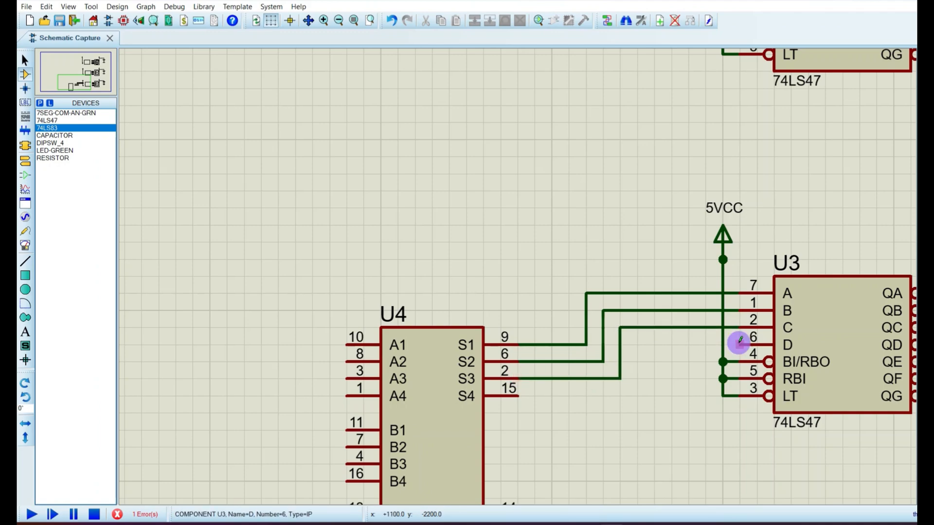
{"action": "left_click", "coordinate": [638, 344]}
{"action": "left_click", "coordinate": [638, 396]}
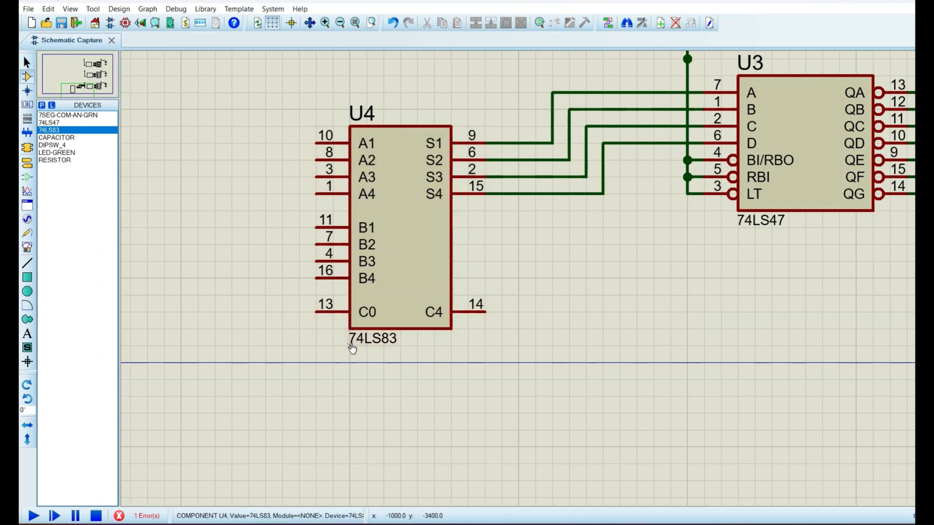
Wire U4's C0 carry-in left and down to a ground terminal
{"action": "left_click", "coordinate": [316, 312]}
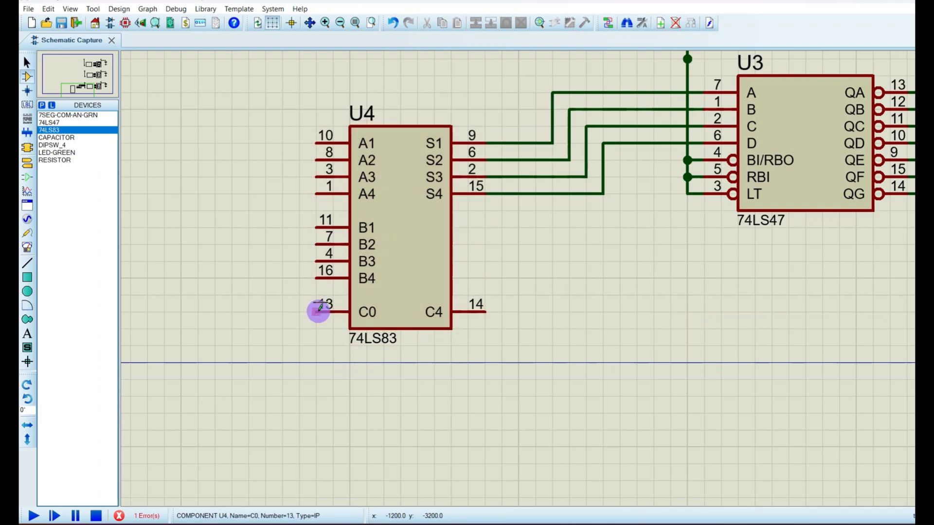
{"action": "left_click", "coordinate": [284, 312]}
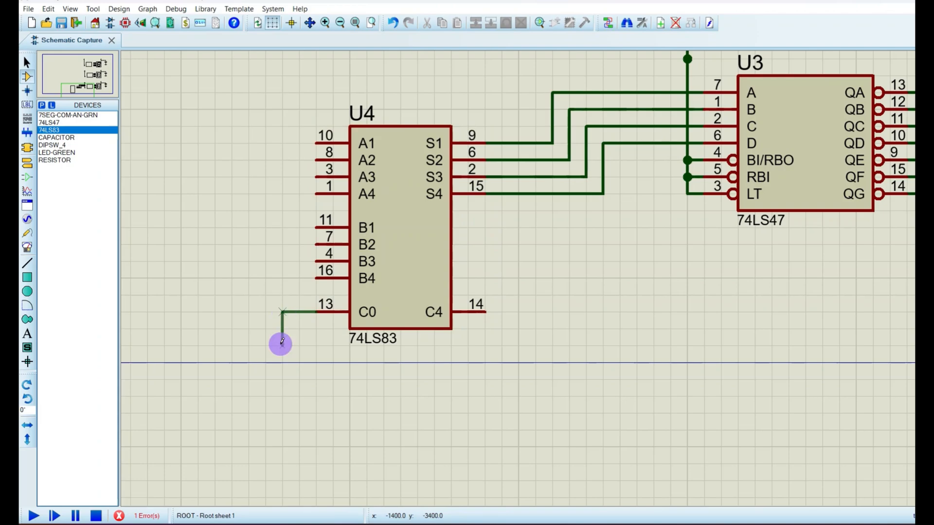
{"action": "double_click", "coordinate": [283, 346]}
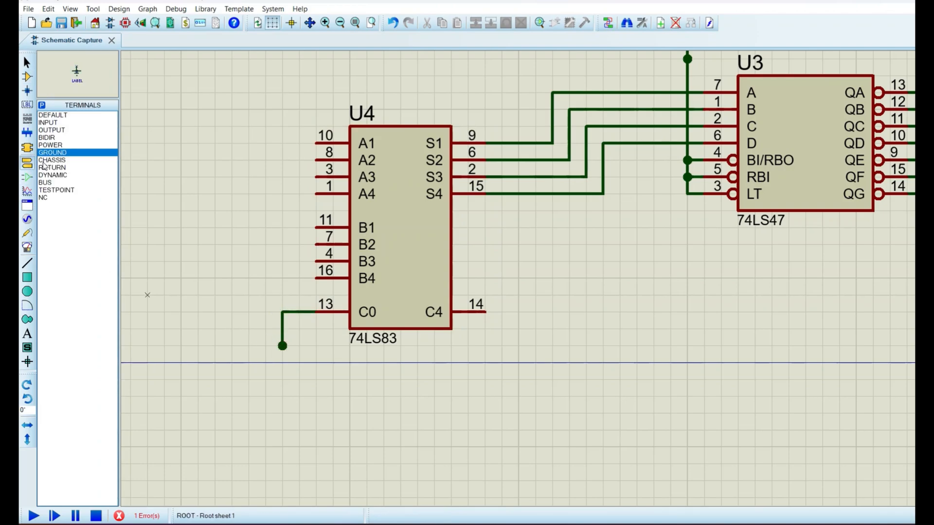
{"action": "left_click", "coordinate": [282, 346]}
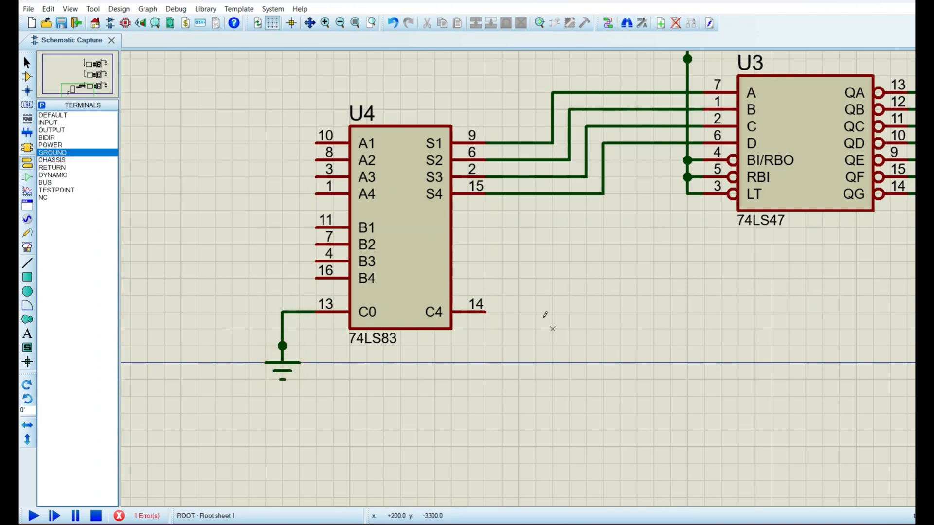
{"action": "left_click", "coordinate": [27, 76]}
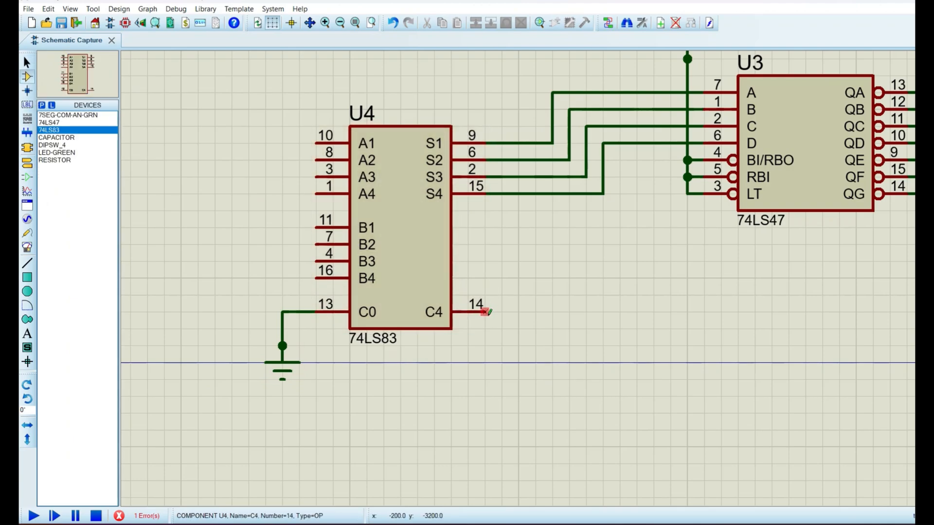
Run a wire out of U4's C4 carry-out and place resistor R1 on it
{"action": "left_click", "coordinate": [486, 312]}
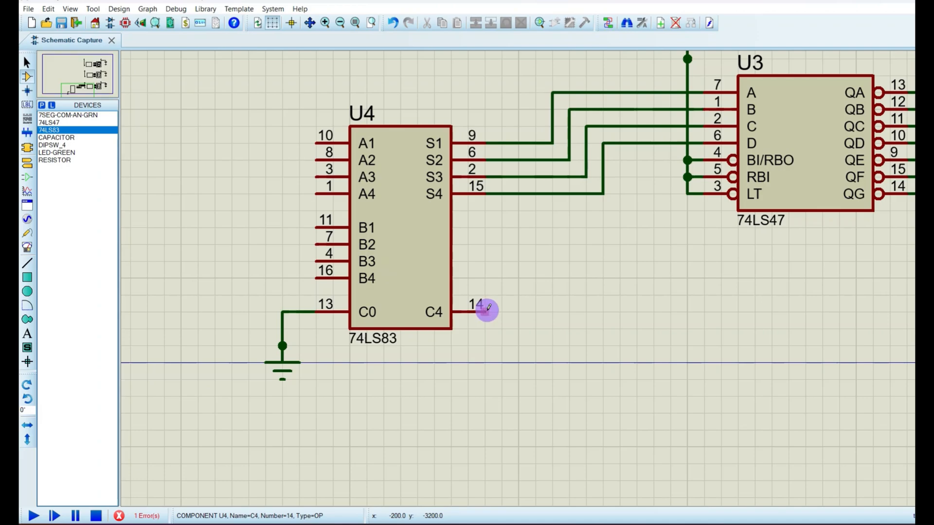
{"action": "left_click", "coordinate": [531, 310]}
{"action": "left_click", "coordinate": [537, 309]}
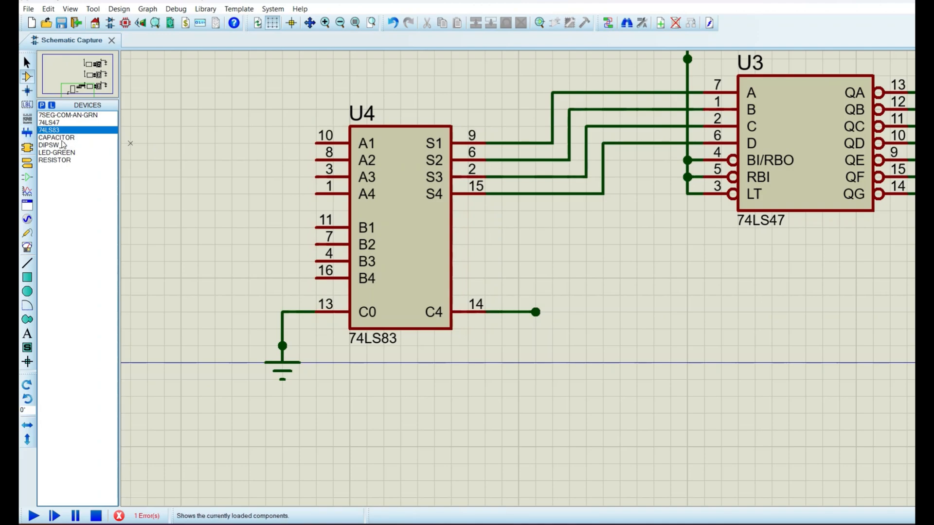
{"action": "left_click", "coordinate": [55, 160]}
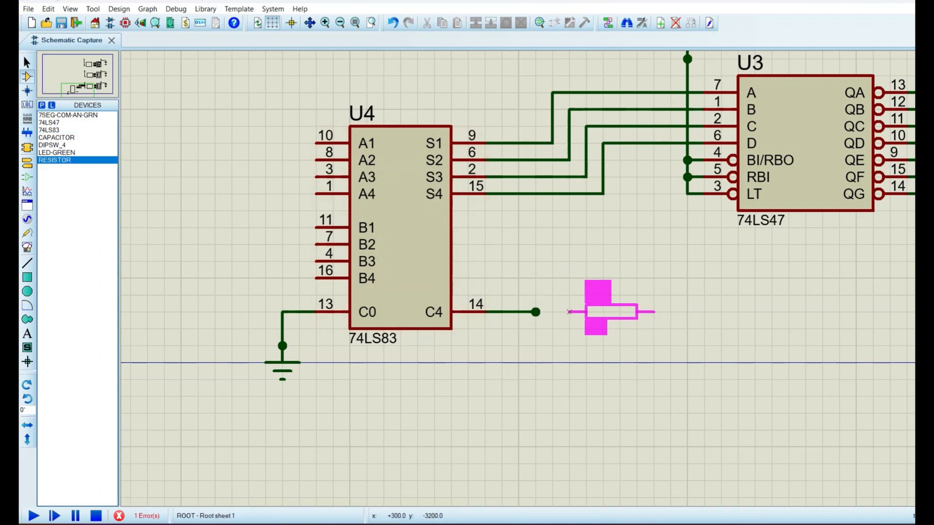
{"action": "left_click", "coordinate": [554, 313]}
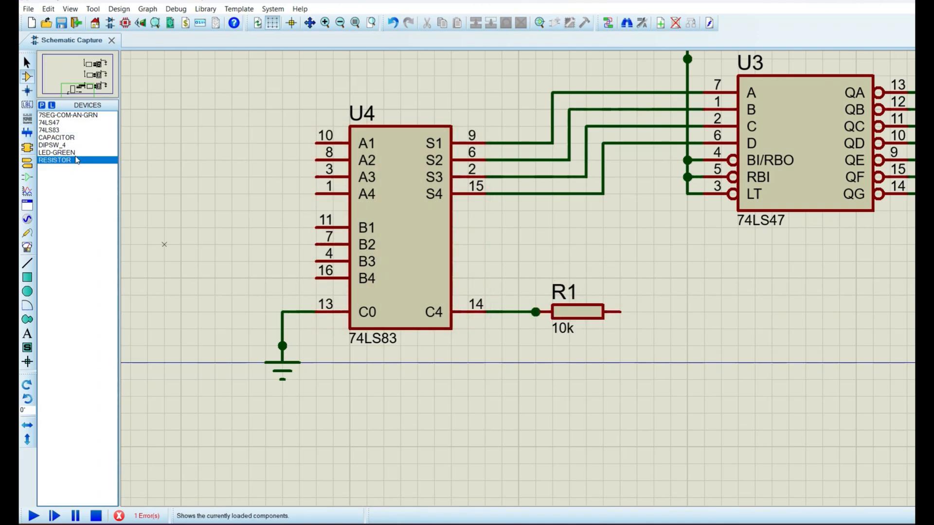
Place a green LED, rotate it horizontal and align it after R1
{"action": "left_click", "coordinate": [56, 153]}
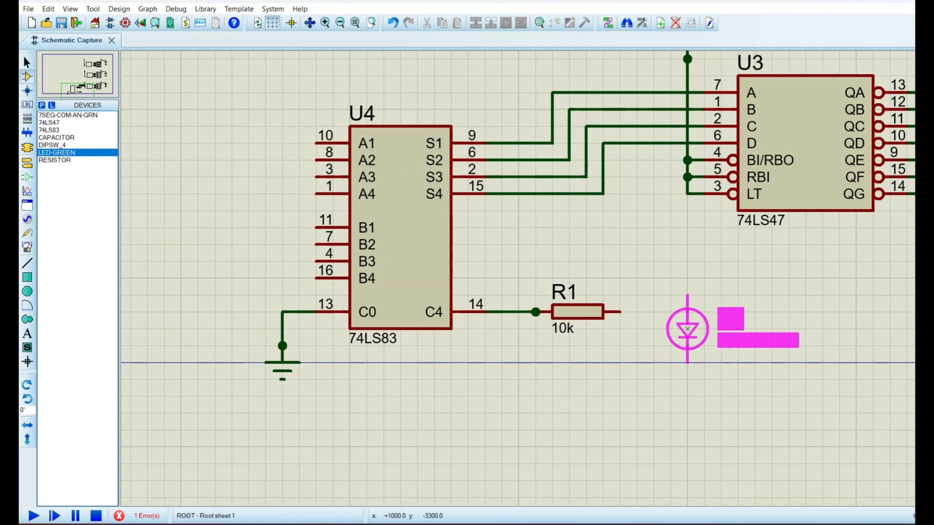
{"action": "left_click", "coordinate": [705, 312]}
{"action": "right_click", "coordinate": [704, 324]}
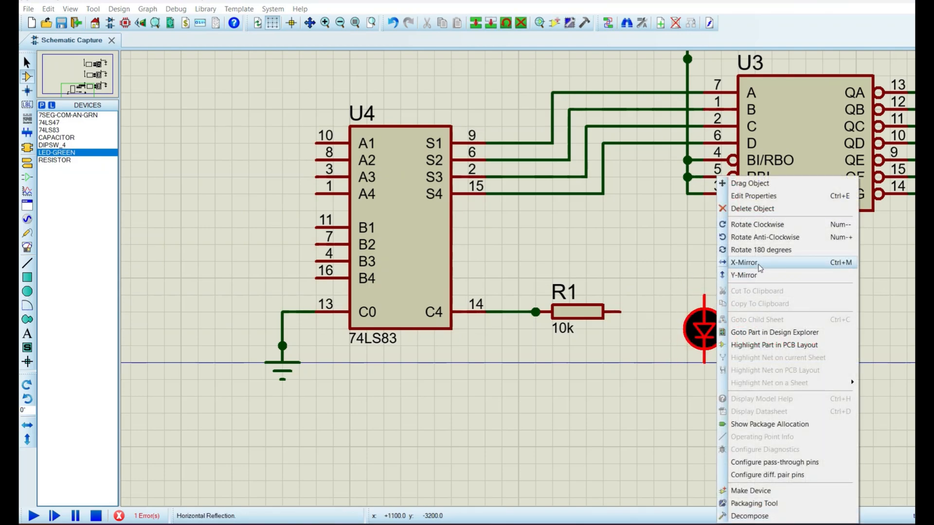
{"action": "left_click", "coordinate": [764, 237]}
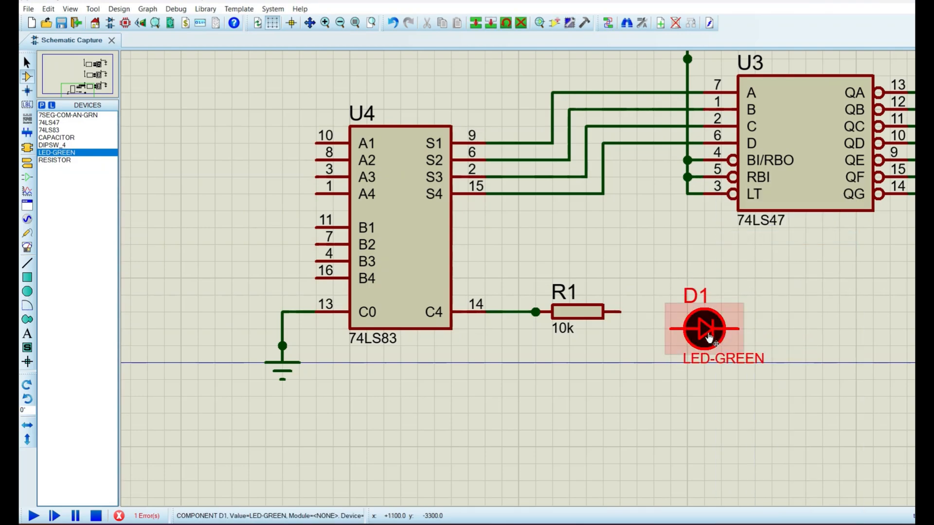
{"action": "left_click_drag", "start_coordinate": [704, 324], "coordinate": [653, 313]}
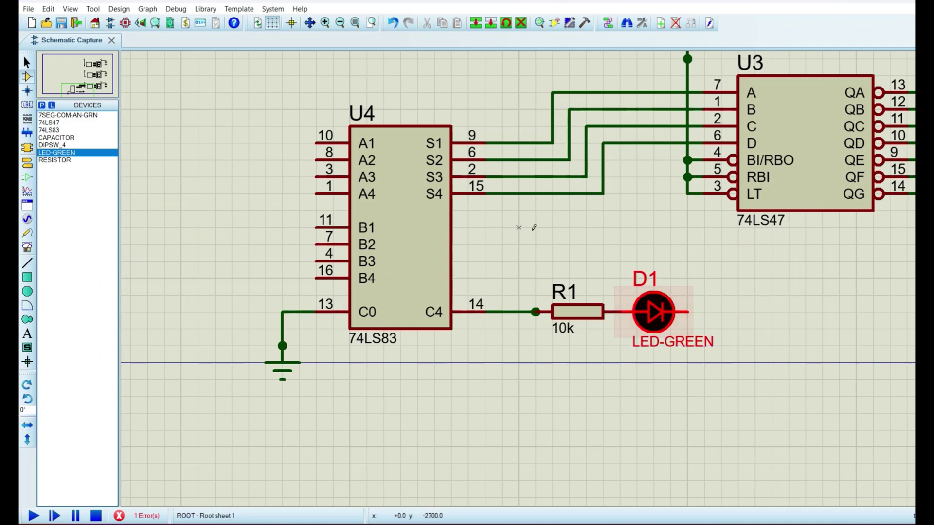
Wire the LED's far pin down to a ground terminal
{"action": "left_click", "coordinate": [730, 249]}
{"action": "left_click", "coordinate": [688, 313]}
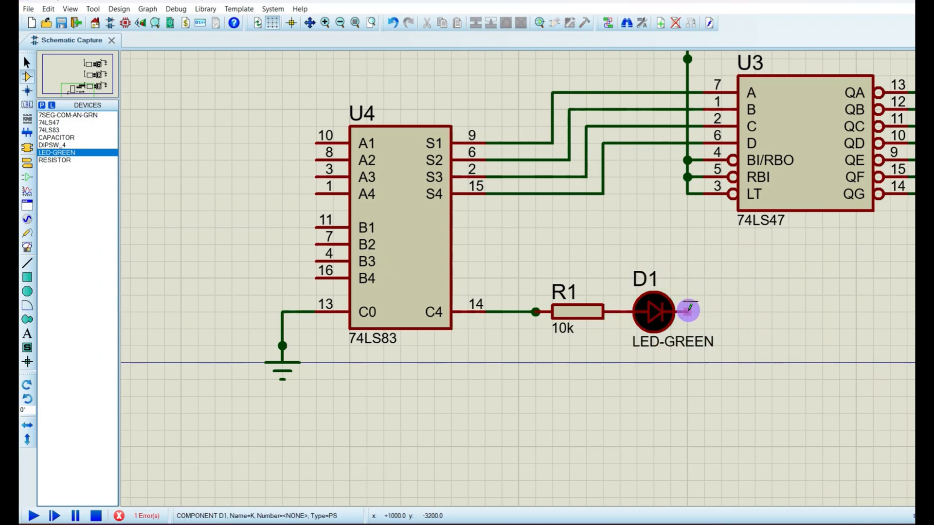
{"action": "left_click", "coordinate": [754, 313]}
{"action": "double_click", "coordinate": [755, 346]}
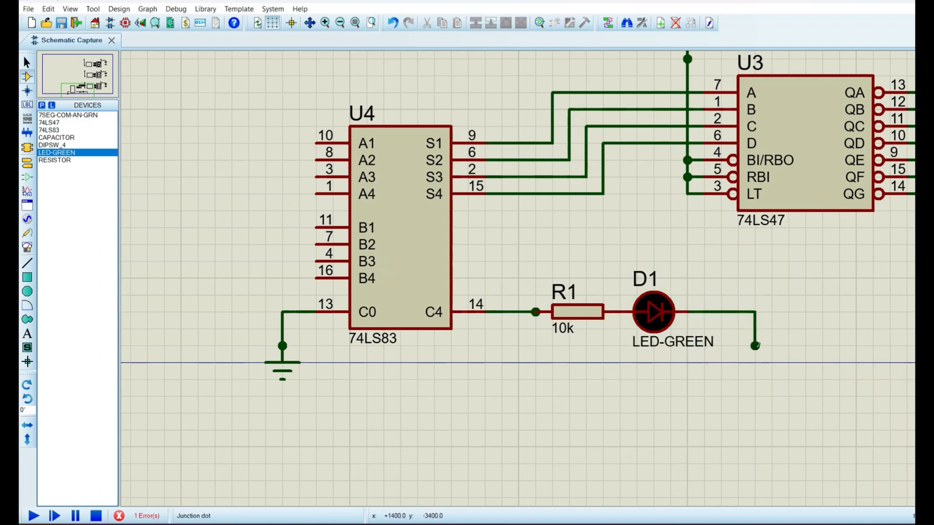
{"action": "left_click", "coordinate": [27, 166]}
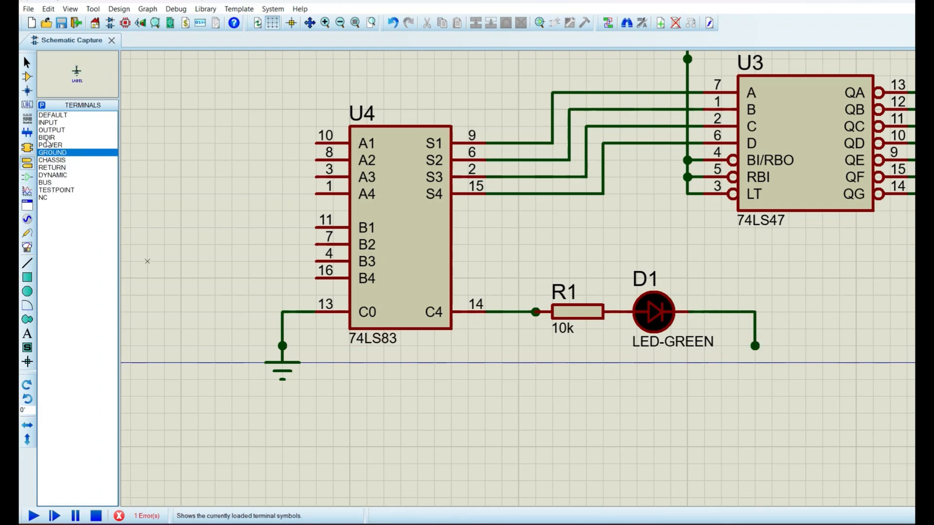
{"action": "left_click", "coordinate": [755, 346]}
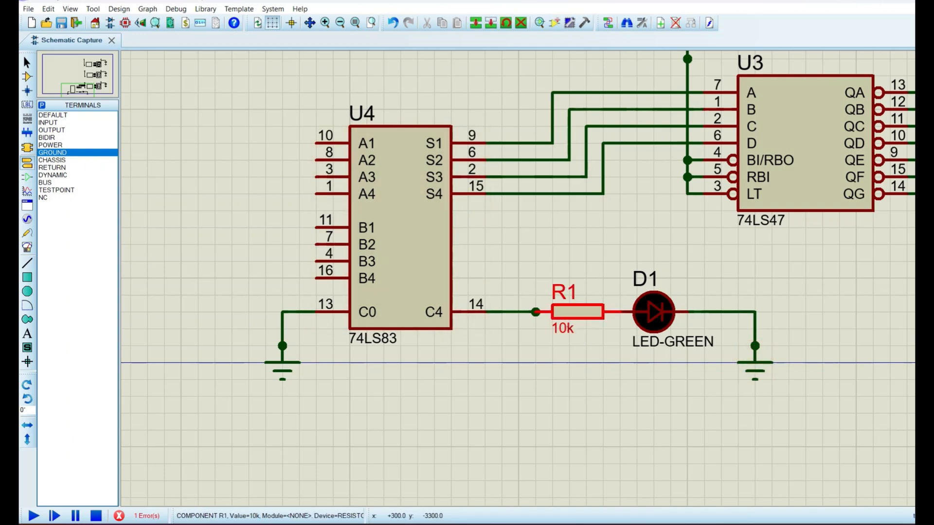
Change resistor R1's value from 10k to 330 in the Edit Part Value dialog
{"action": "double_click", "coordinate": [569, 327]}
{"action": "type", "text": "330"}
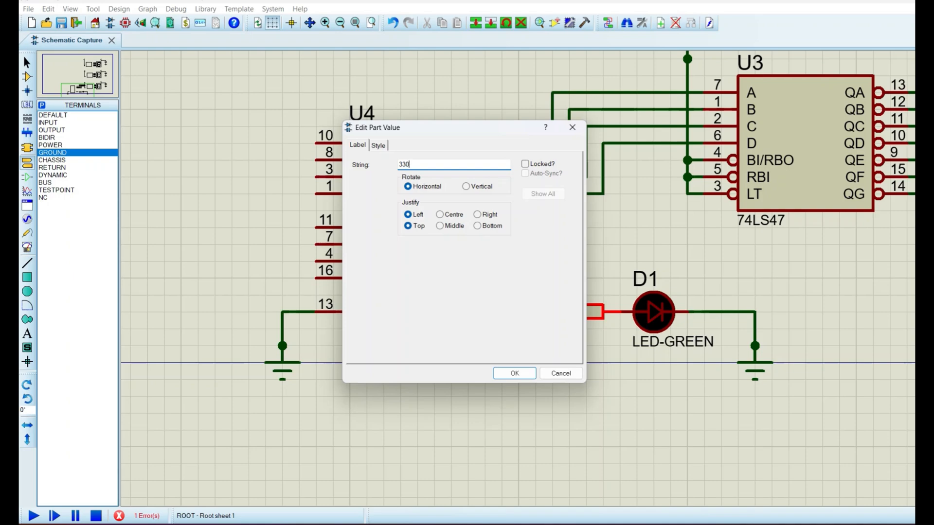
{"action": "key", "text": "Return"}
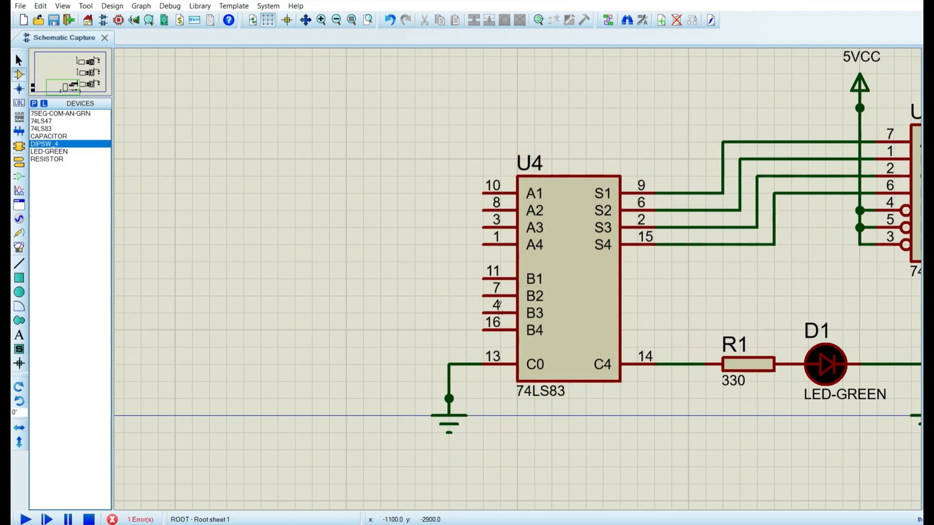
Wire U4 inputs A1–A4 straight across to DSW1 pins 1–4, cancelling one misstarted wire
{"action": "left_click", "coordinate": [484, 192]}
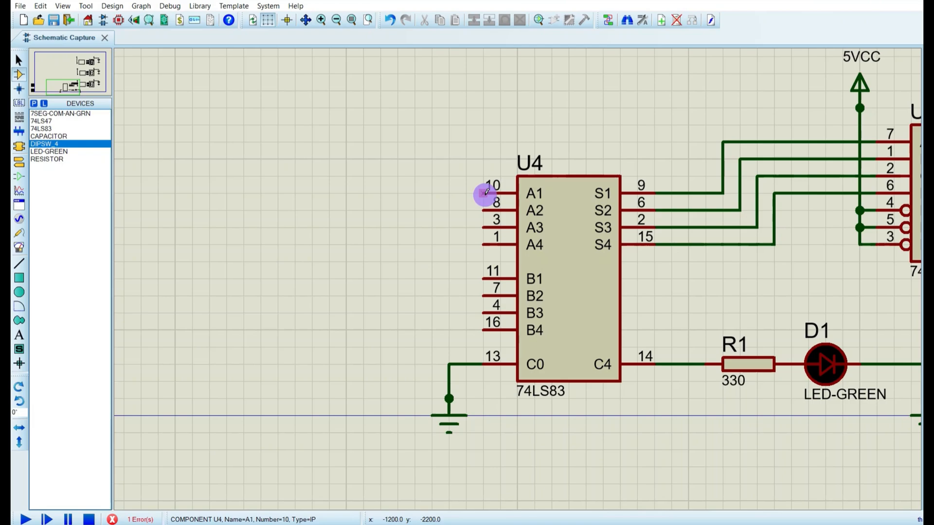
{"action": "left_click", "coordinate": [450, 192]}
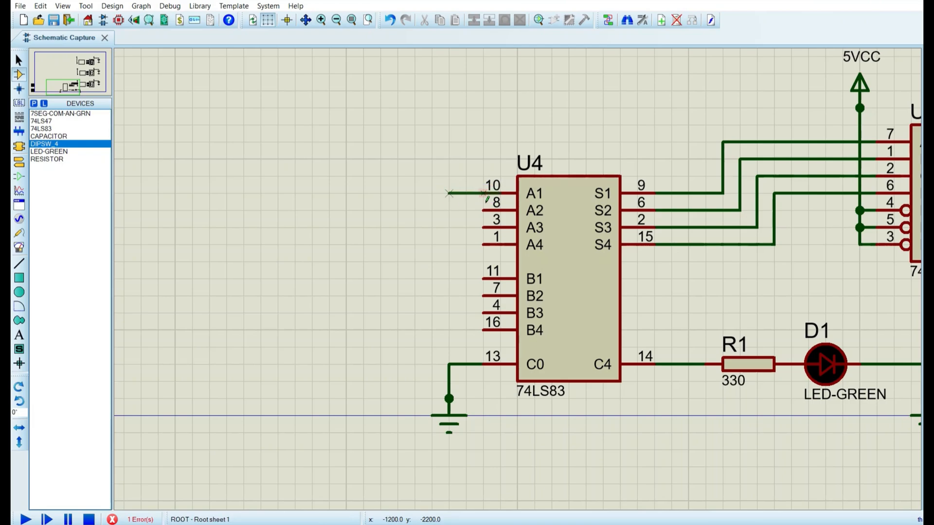
{"action": "right_click", "coordinate": [478, 212]}
{"action": "scroll", "coordinate": [479, 294], "scroll_direction": "down", "scroll_amount": 1}
{"action": "scroll", "coordinate": [415, 267], "scroll_direction": "up", "scroll_amount": 1}
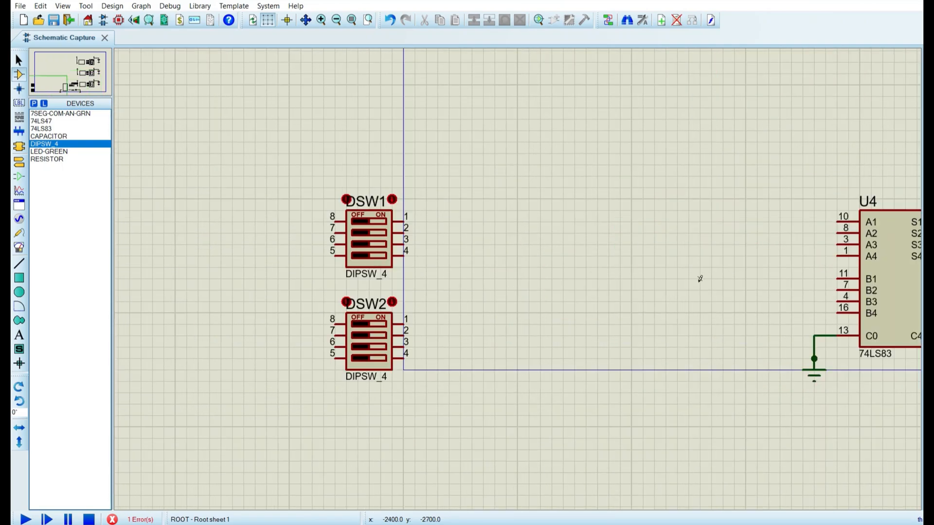
{"action": "left_click", "coordinate": [834, 220]}
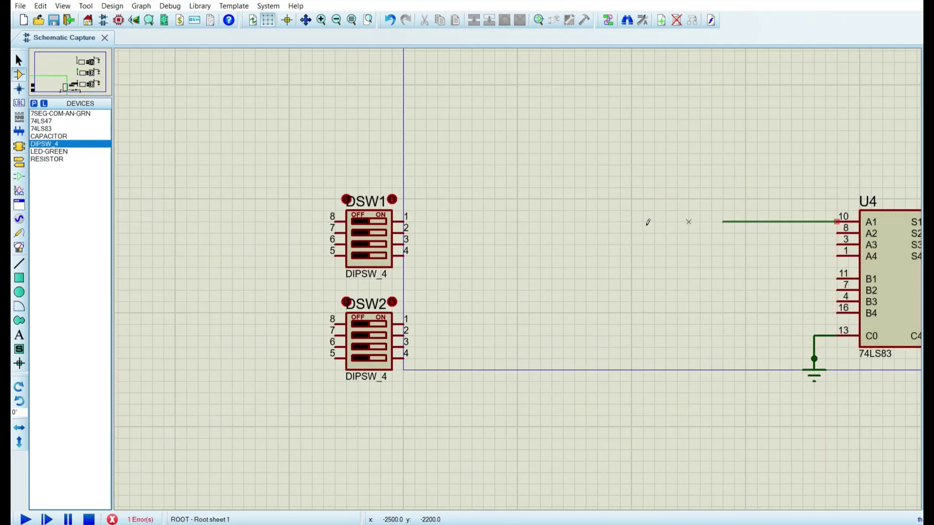
{"action": "left_click", "coordinate": [407, 221]}
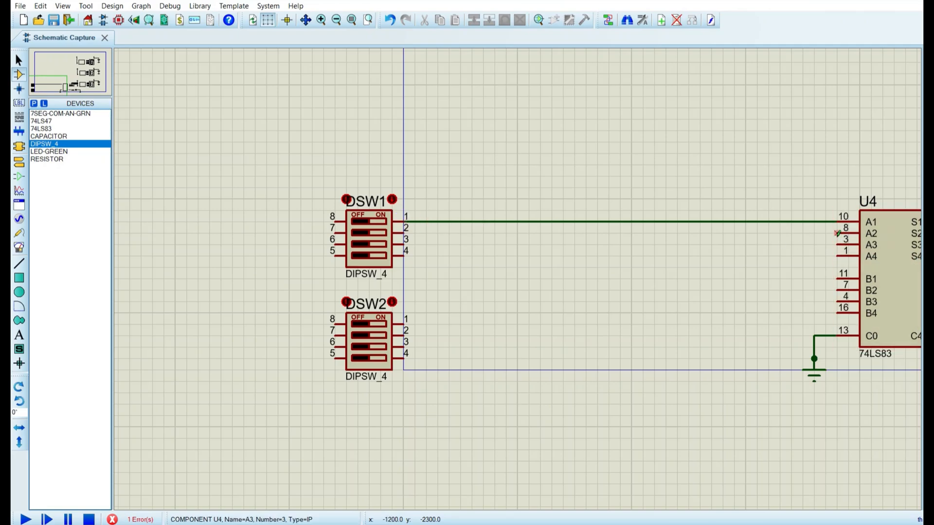
{"action": "left_click", "coordinate": [835, 233]}
{"action": "left_click", "coordinate": [407, 233]}
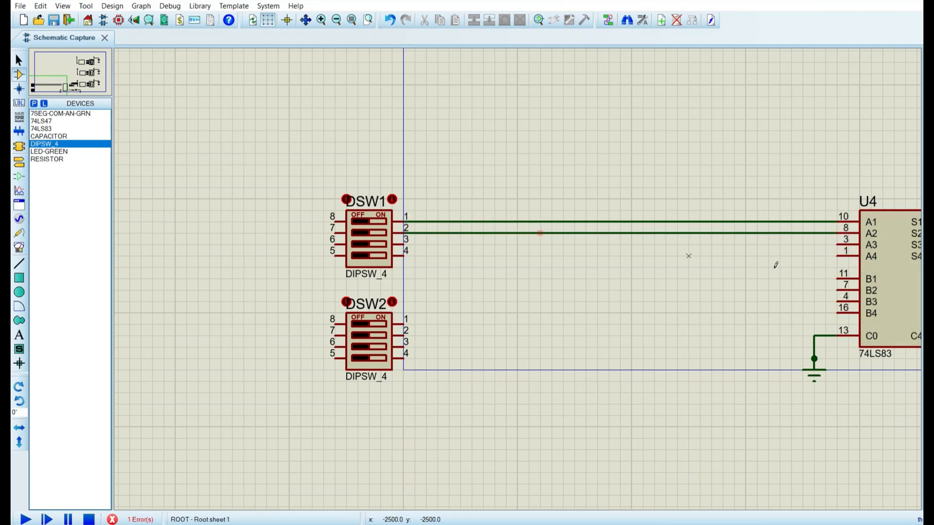
{"action": "left_click", "coordinate": [838, 244]}
{"action": "left_click", "coordinate": [407, 244]}
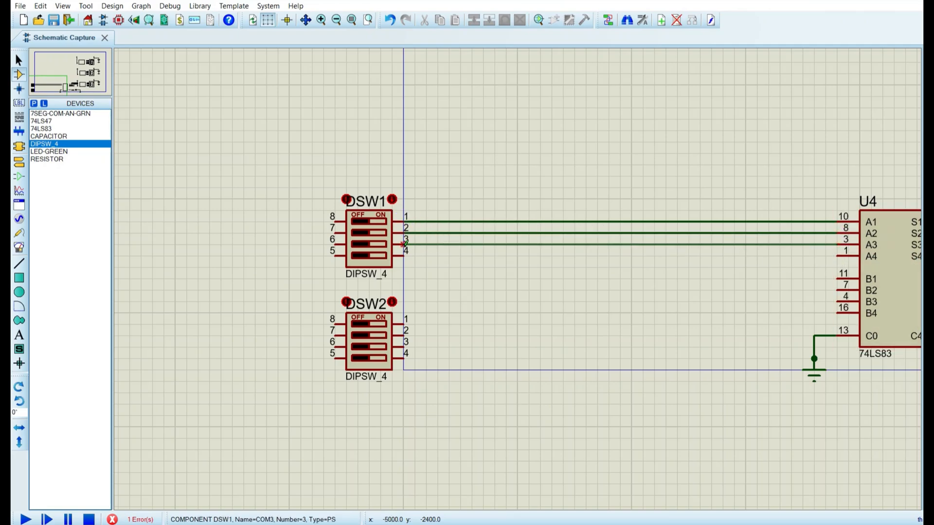
{"action": "left_click", "coordinate": [838, 256]}
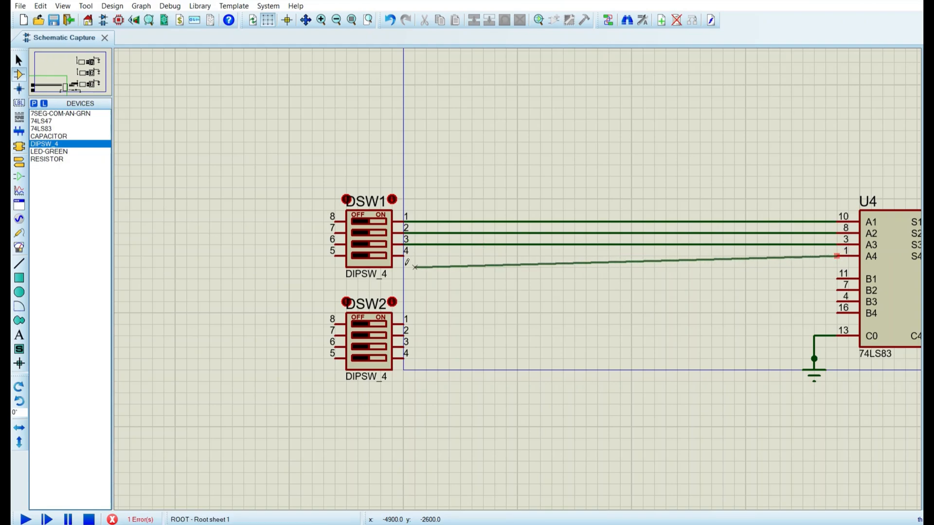
{"action": "left_click", "coordinate": [407, 256]}
Route U4 inputs B1 and B2 down and across to DSW2 pins 1 and 2
{"action": "left_click", "coordinate": [837, 278]}
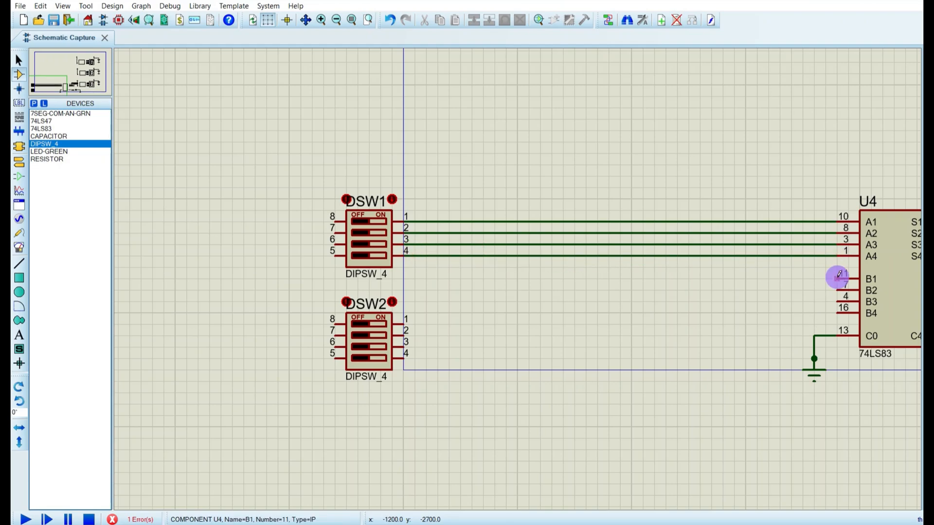
{"action": "left_click", "coordinate": [793, 278]}
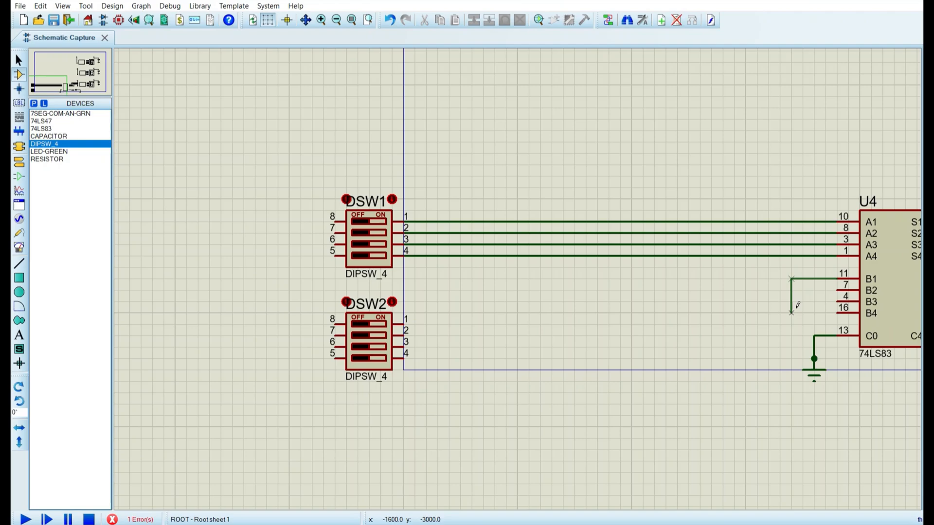
{"action": "left_click", "coordinate": [791, 309]}
{"action": "left_click", "coordinate": [792, 323]}
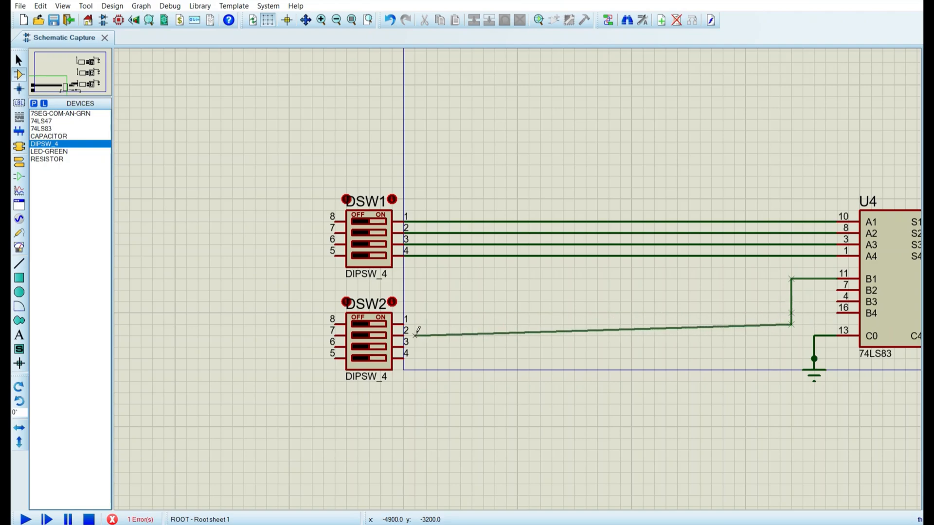
{"action": "left_click", "coordinate": [410, 325]}
{"action": "left_click", "coordinate": [840, 290]}
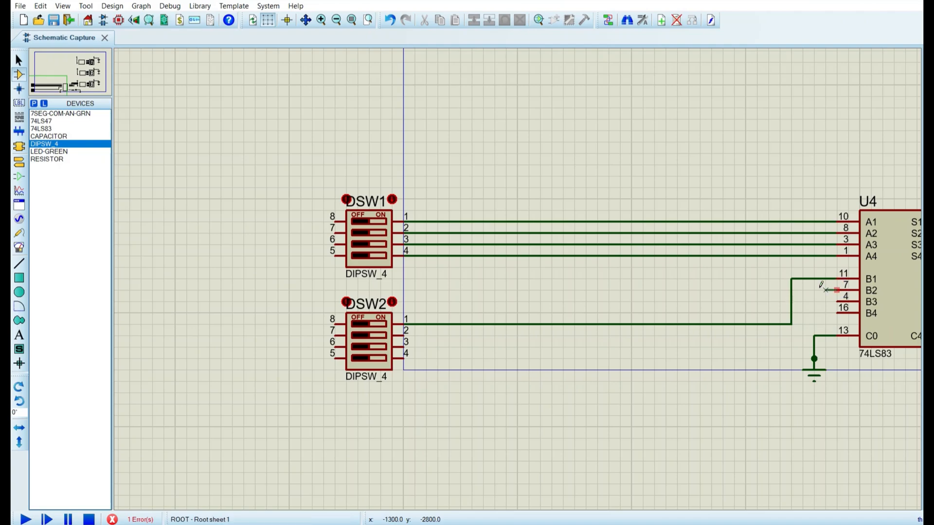
{"action": "left_click", "coordinate": [804, 291]}
{"action": "left_click", "coordinate": [802, 336]}
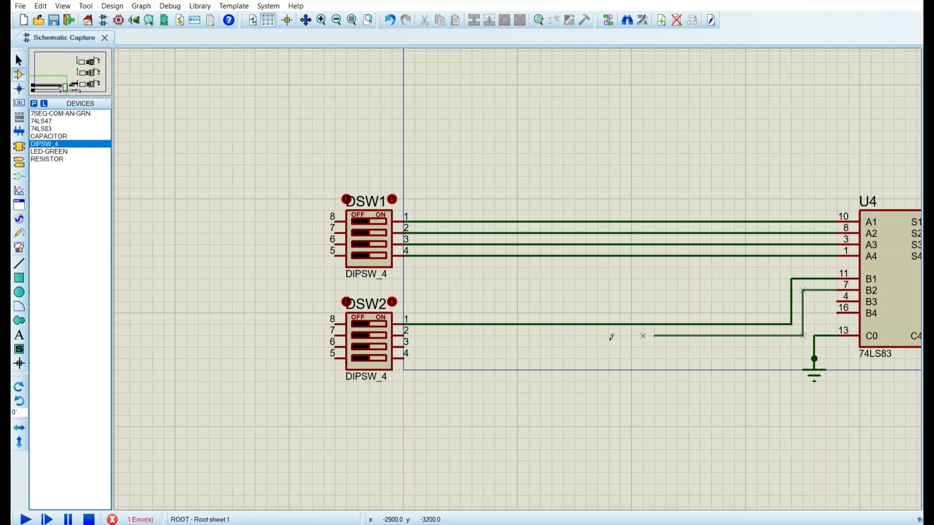
{"action": "left_click", "coordinate": [409, 336]}
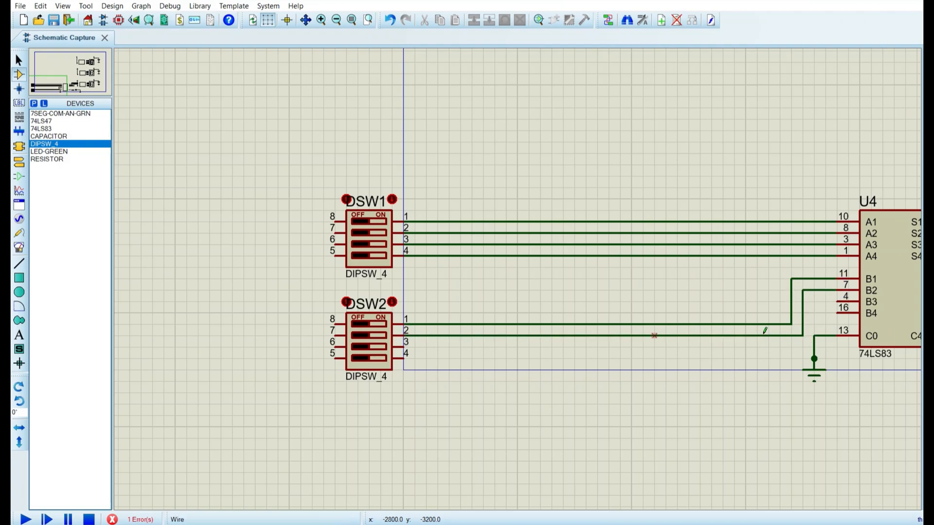
Wire U4 inputs B3 and B4 to DSW2 pins 3 and 4
{"action": "left_click", "coordinate": [843, 299]}
{"action": "left_click", "coordinate": [825, 299]}
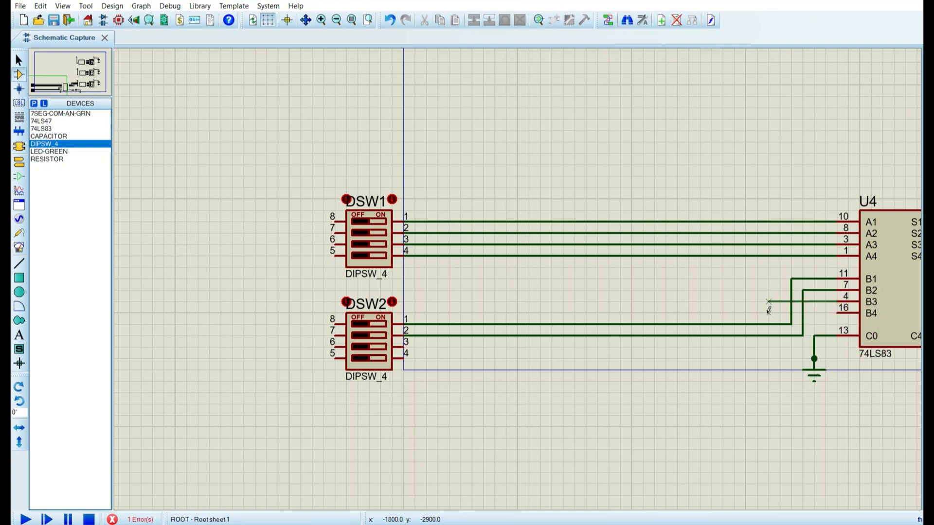
{"action": "left_click", "coordinate": [406, 346]}
{"action": "left_click", "coordinate": [839, 312]}
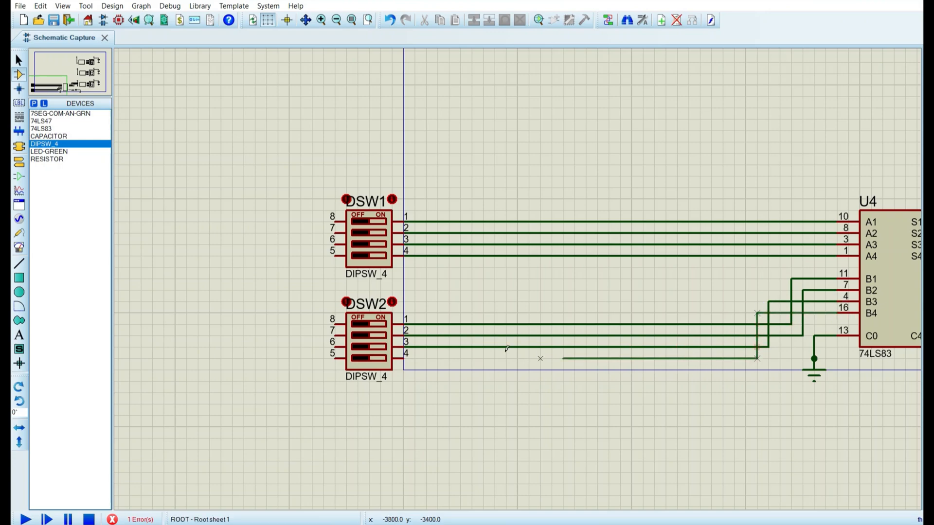
{"action": "left_click", "coordinate": [407, 353]}
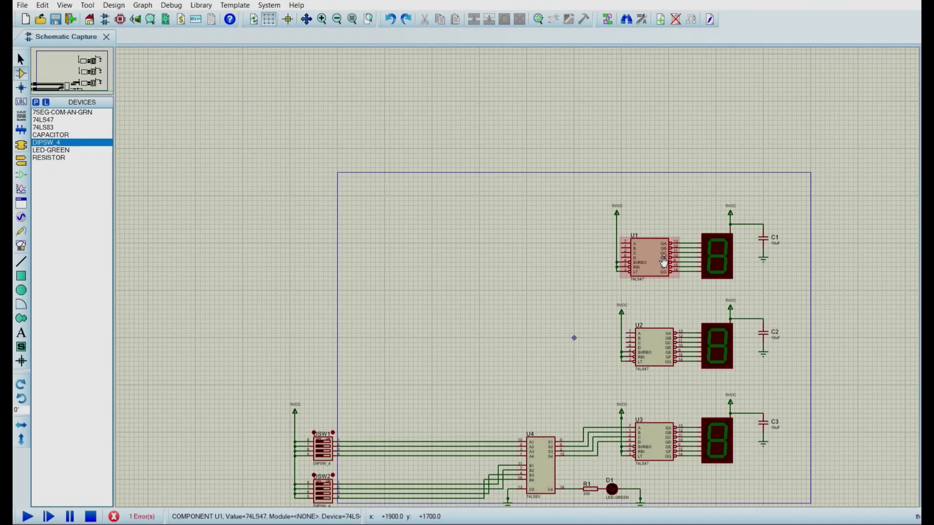
{"action": "scroll", "coordinate": [664, 259], "scroll_direction": "up", "scroll_amount": 1}
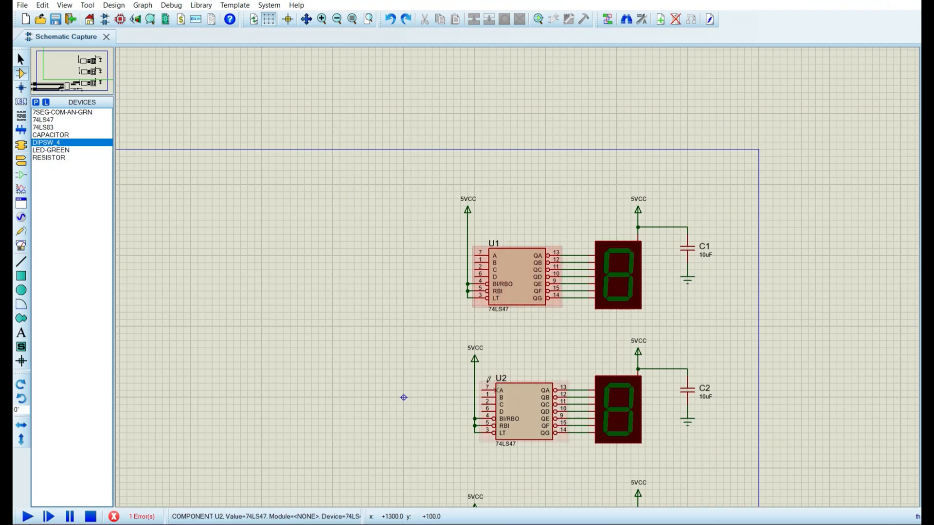
{"action": "scroll", "coordinate": [503, 300], "scroll_direction": "down", "scroll_amount": 1}
{"action": "scroll", "coordinate": [312, 396], "scroll_direction": "down", "scroll_amount": 1}
{"action": "scroll", "coordinate": [467, 416], "scroll_direction": "up", "scroll_amount": 2}
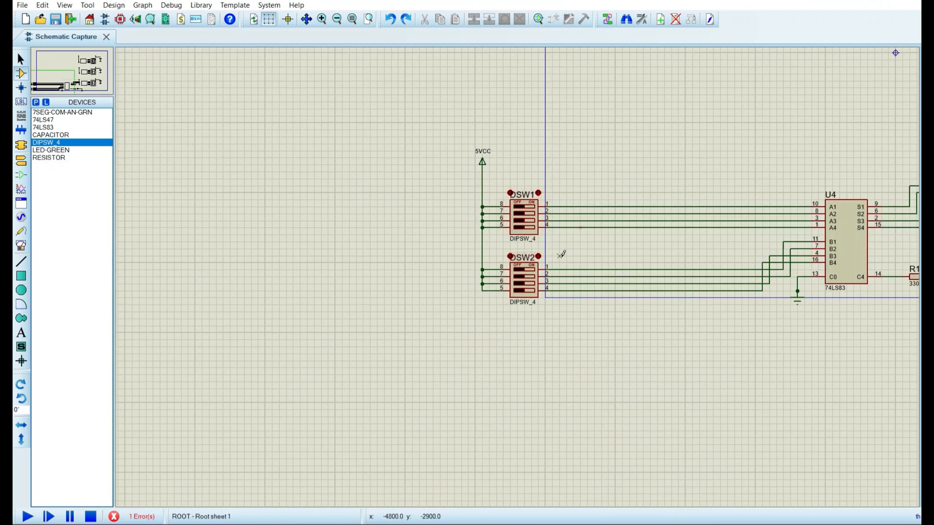
{"action": "scroll", "coordinate": [573, 192], "scroll_direction": "down", "scroll_amount": 1}
{"action": "scroll", "coordinate": [774, 98], "scroll_direction": "down", "scroll_amount": 1}
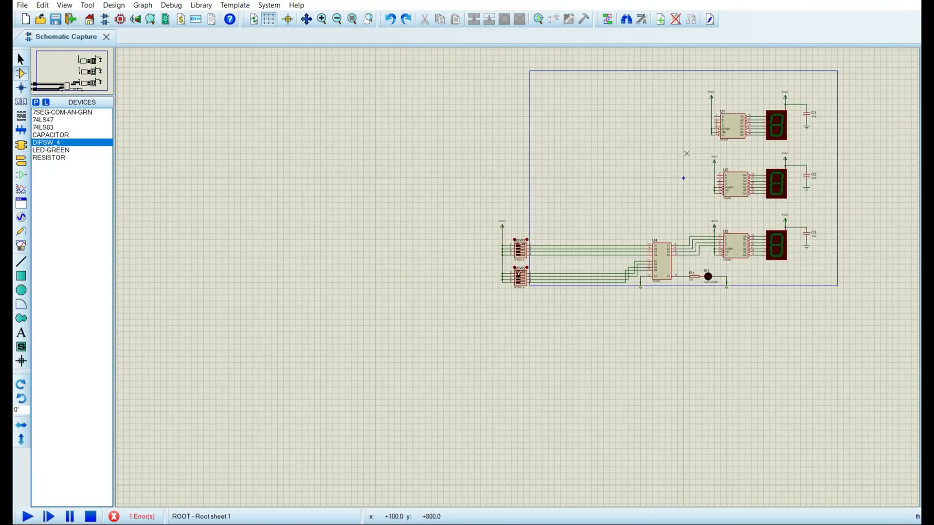
{"action": "scroll", "coordinate": [730, 146], "scroll_direction": "up", "scroll_amount": 2}
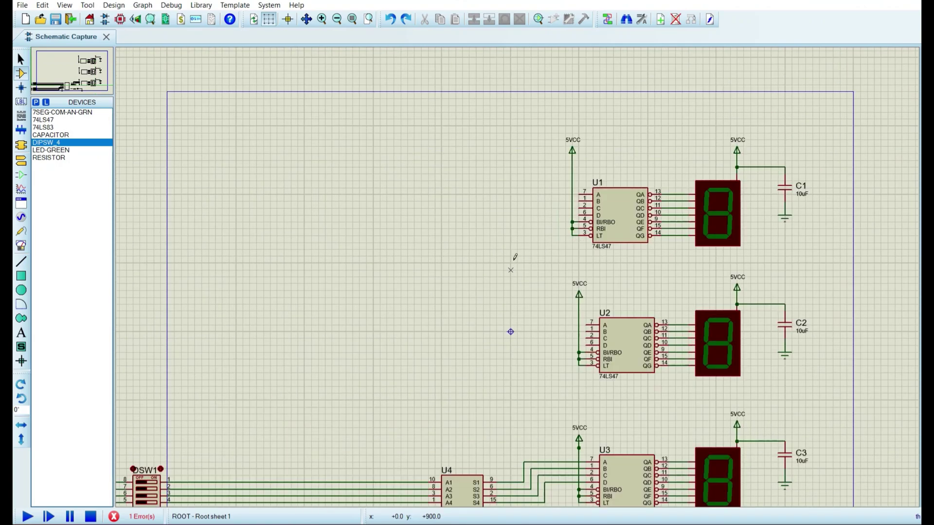
Wire decoder U1 inputs A and B left to a corner and down onto DSW1 switch lines
{"action": "left_click", "coordinate": [576, 195]}
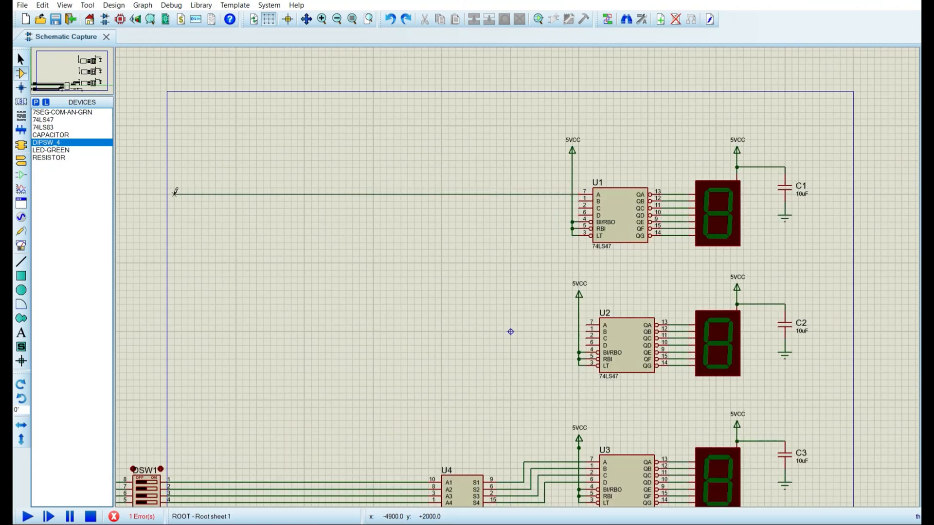
{"action": "left_click", "coordinate": [210, 191]}
{"action": "left_click", "coordinate": [209, 481]}
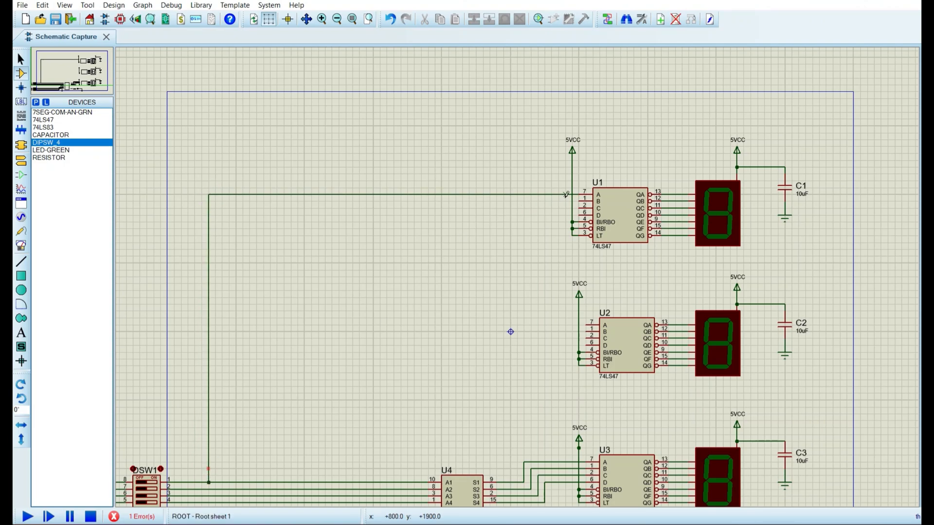
{"action": "left_click", "coordinate": [581, 199]}
{"action": "left_click", "coordinate": [216, 199]}
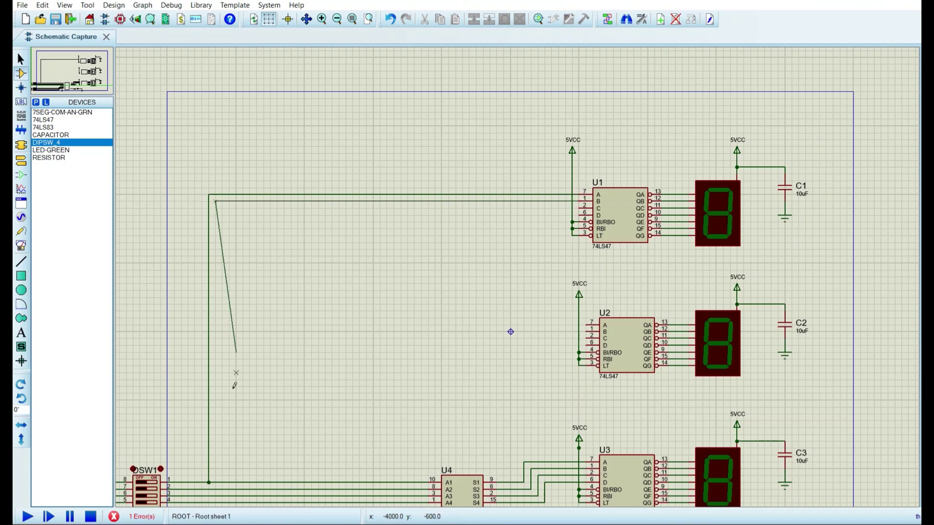
{"action": "left_click", "coordinate": [217, 488]}
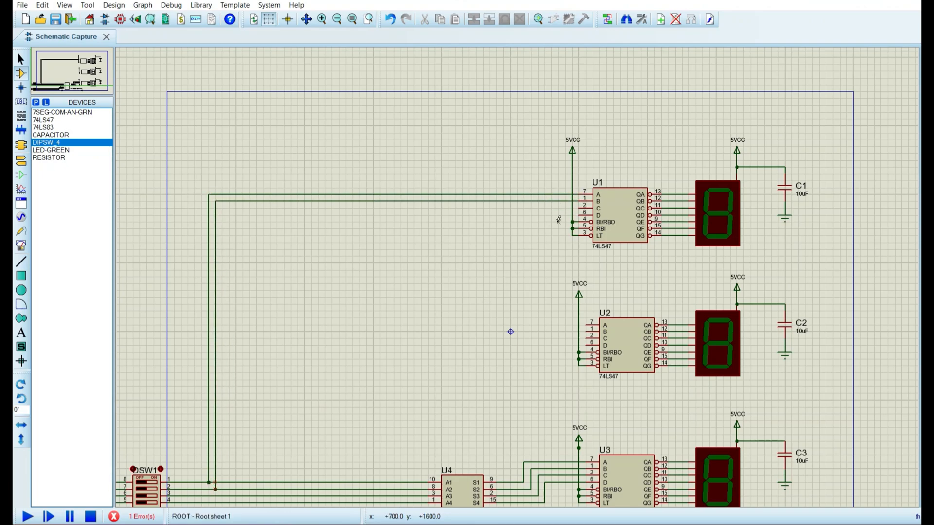
Wire U1 inputs C and D down to their DSW1 lines, joining the fourth vertical onto its line
{"action": "left_click", "coordinate": [572, 206]}
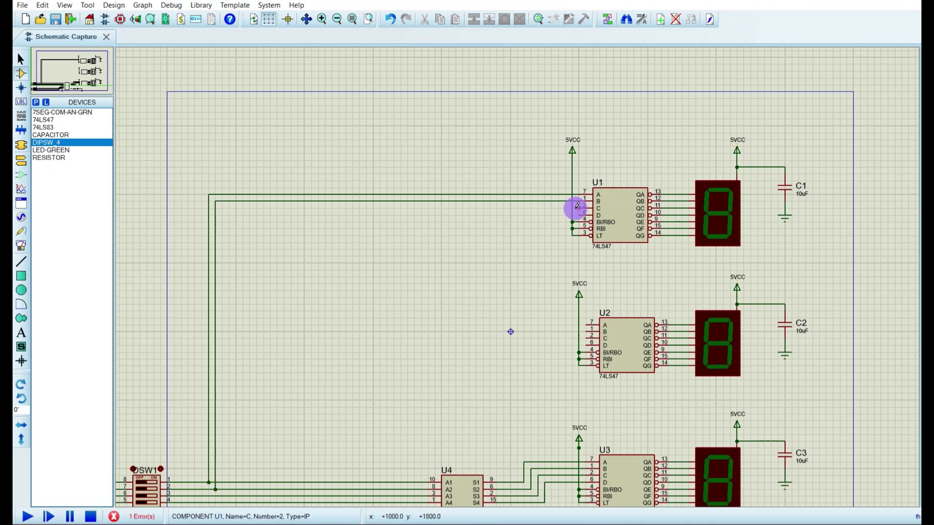
{"action": "left_click", "coordinate": [222, 210]}
{"action": "left_click", "coordinate": [222, 488]}
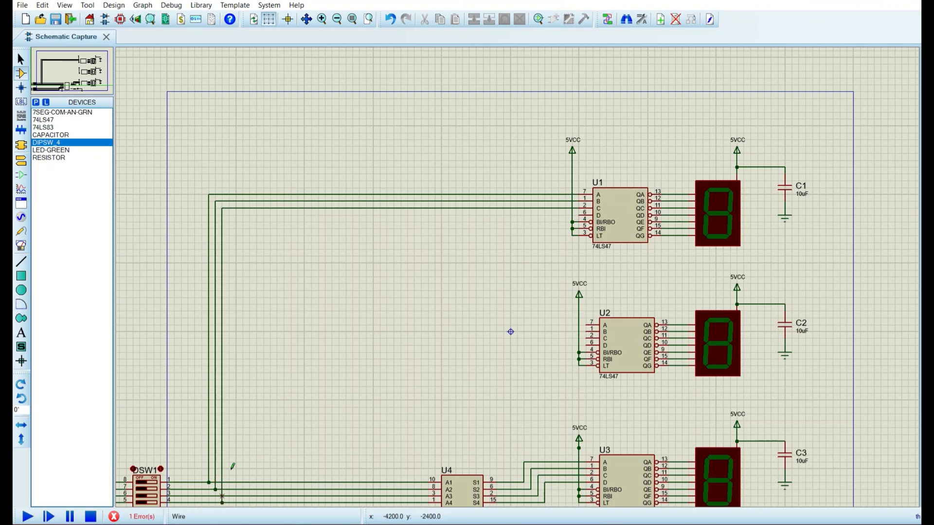
{"action": "left_click", "coordinate": [572, 216]}
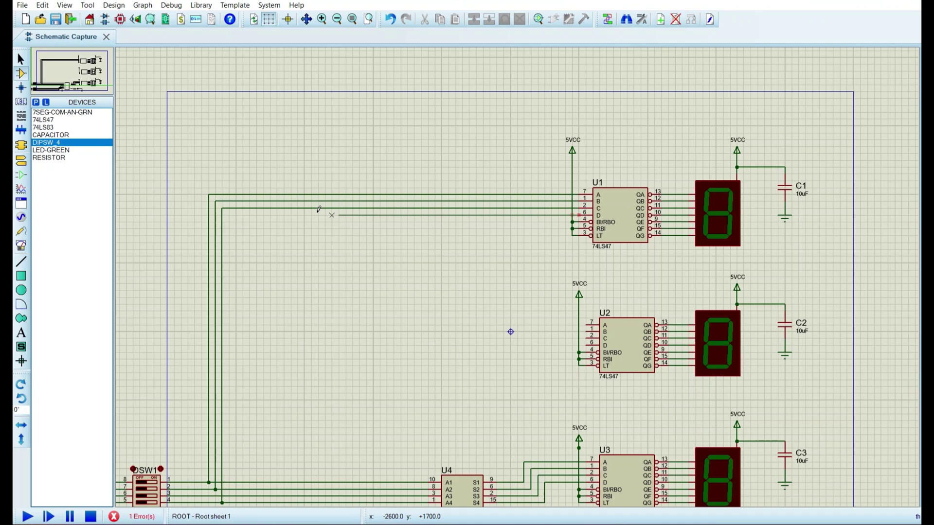
{"action": "left_click", "coordinate": [230, 213]}
{"action": "left_click", "coordinate": [230, 487]}
{"action": "scroll", "coordinate": [230, 438], "scroll_direction": "down", "scroll_amount": 1}
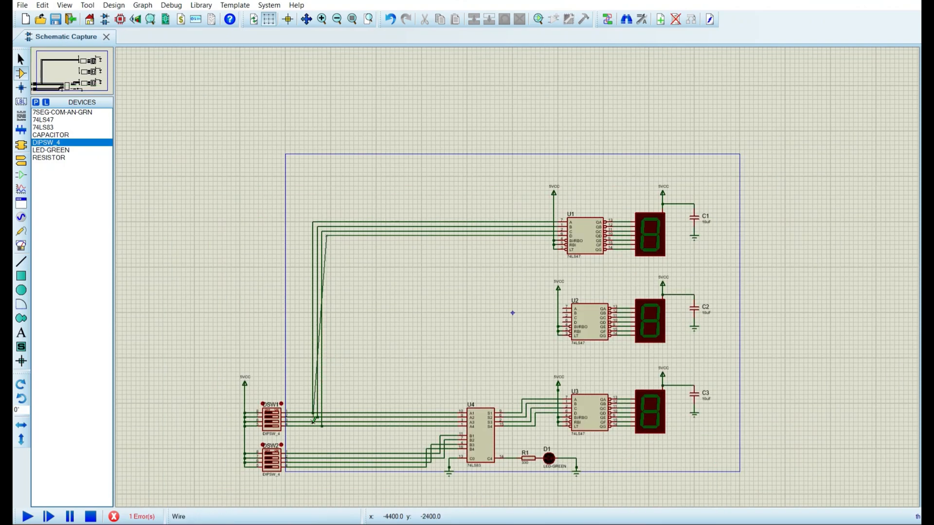
{"action": "left_click", "coordinate": [326, 430]}
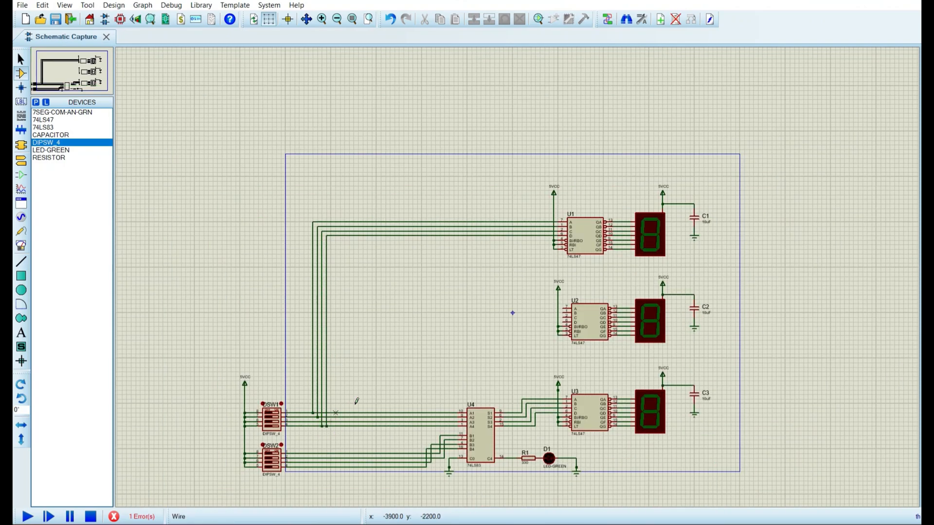
{"action": "scroll", "coordinate": [332, 436], "scroll_direction": "up", "scroll_amount": 1}
{"action": "scroll", "coordinate": [182, 95], "scroll_direction": "up", "scroll_amount": 1}
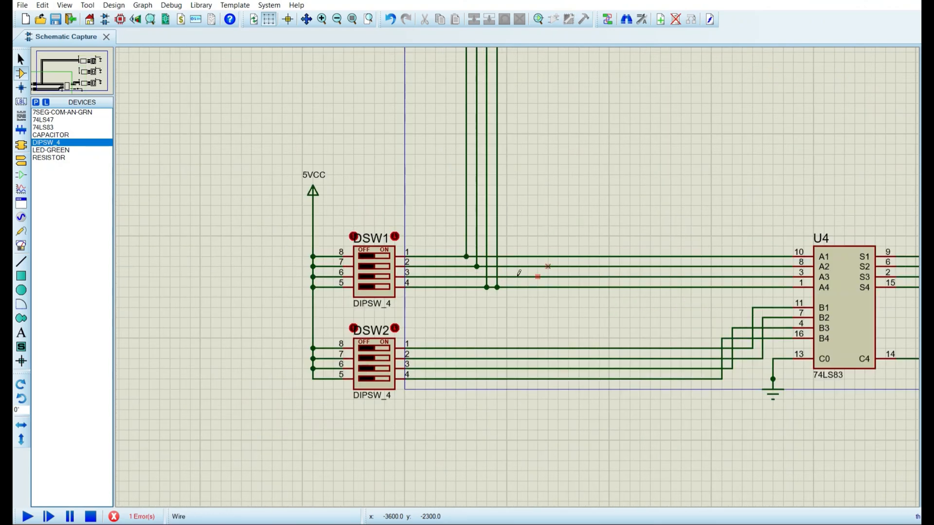
{"action": "scroll", "coordinate": [487, 231], "scroll_direction": "up", "scroll_amount": 1}
{"action": "right_click", "coordinate": [426, 231]}
{"action": "left_click", "coordinate": [467, 251]}
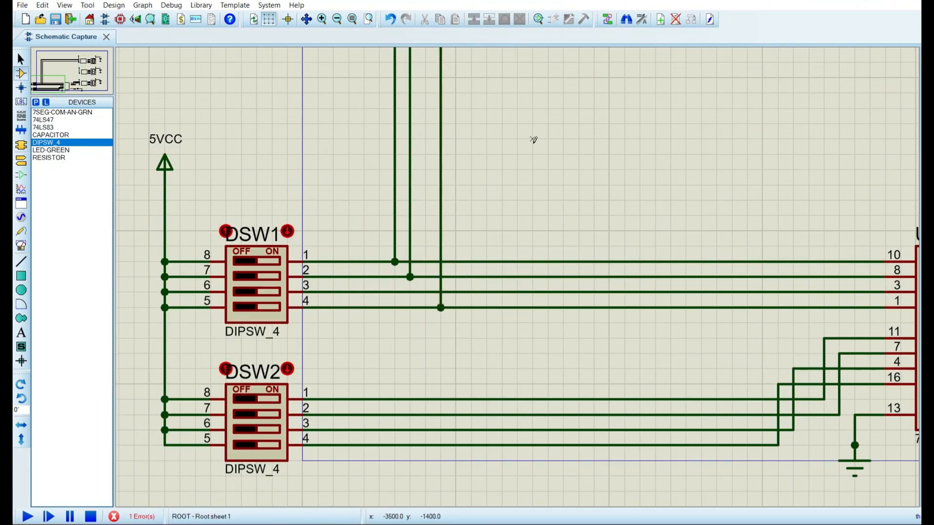
{"action": "scroll", "coordinate": [524, 213], "scroll_direction": "down", "scroll_amount": 2}
{"action": "scroll", "coordinate": [609, 169], "scroll_direction": "down", "scroll_amount": 1}
{"action": "scroll", "coordinate": [511, 281], "scroll_direction": "up", "scroll_amount": 1}
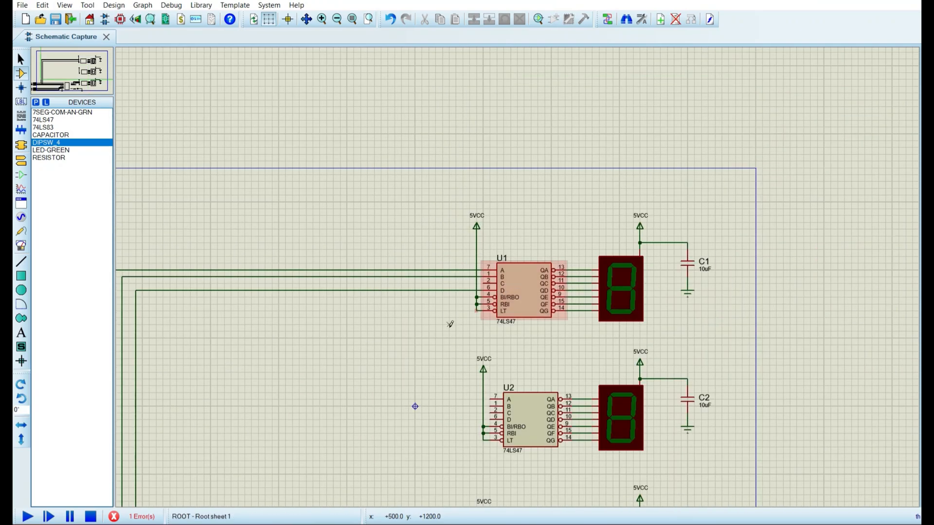
{"action": "scroll", "coordinate": [474, 292], "scroll_direction": "up", "scroll_amount": 1}
{"action": "left_click", "coordinate": [580, 206]}
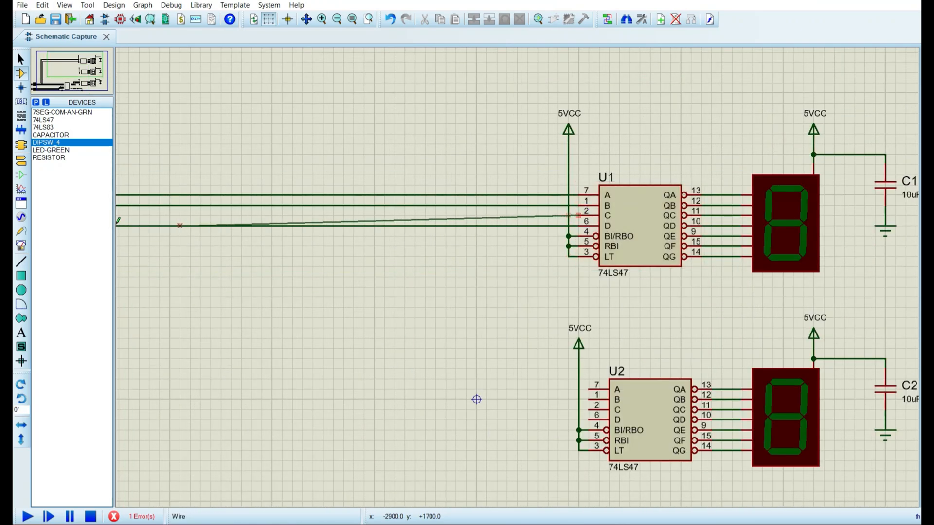
{"action": "left_click", "coordinate": [179, 213]}
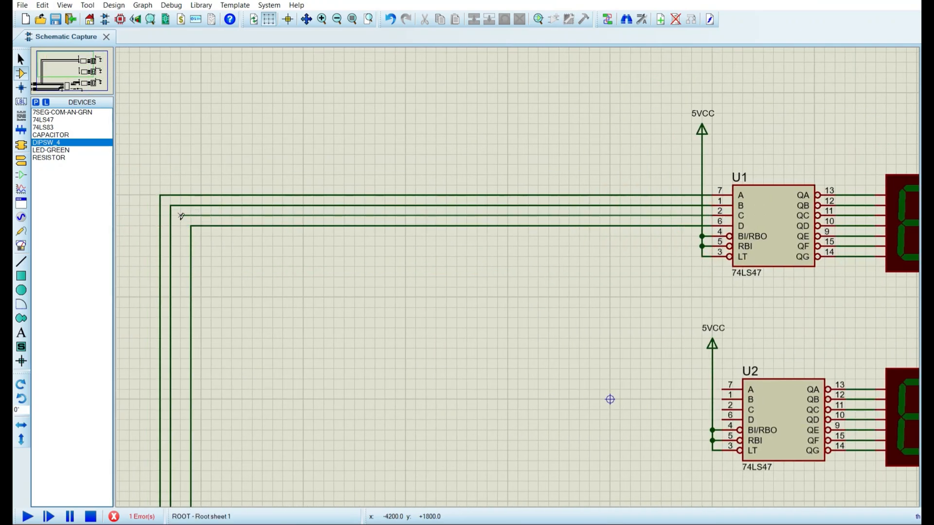
{"action": "scroll", "coordinate": [610, 335], "scroll_direction": "down", "scroll_amount": 2}
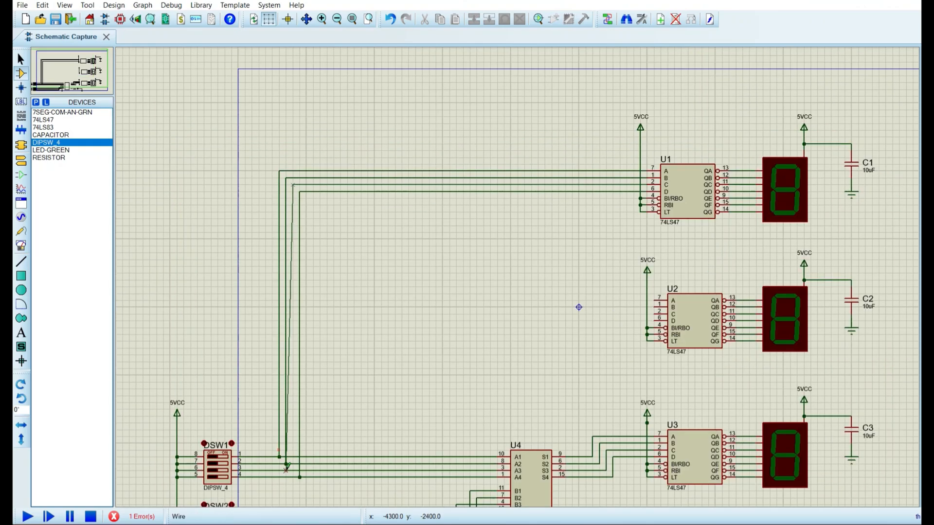
{"action": "scroll", "coordinate": [241, 146], "scroll_direction": "up", "scroll_amount": 2}
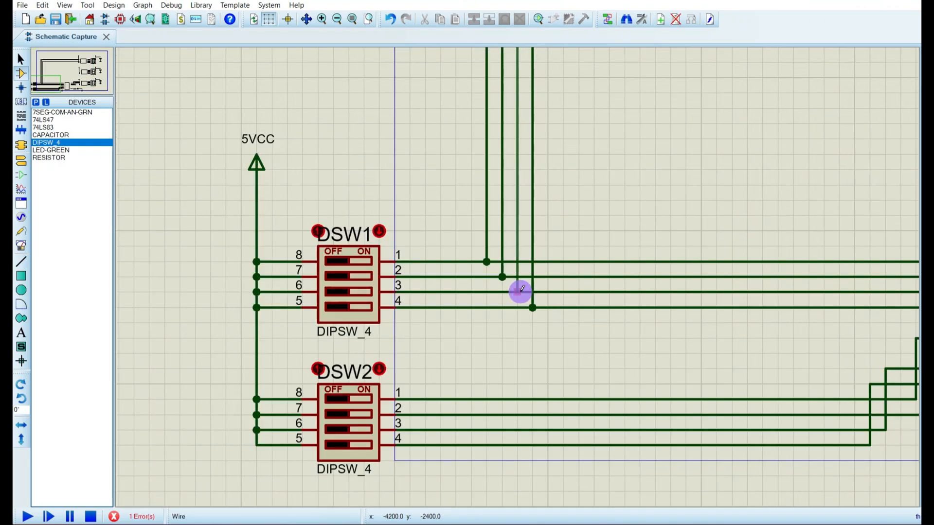
{"action": "left_click", "coordinate": [517, 285]}
{"action": "scroll", "coordinate": [628, 208], "scroll_direction": "down", "scroll_amount": 1}
{"action": "scroll", "coordinate": [622, 192], "scroll_direction": "down", "scroll_amount": 1}
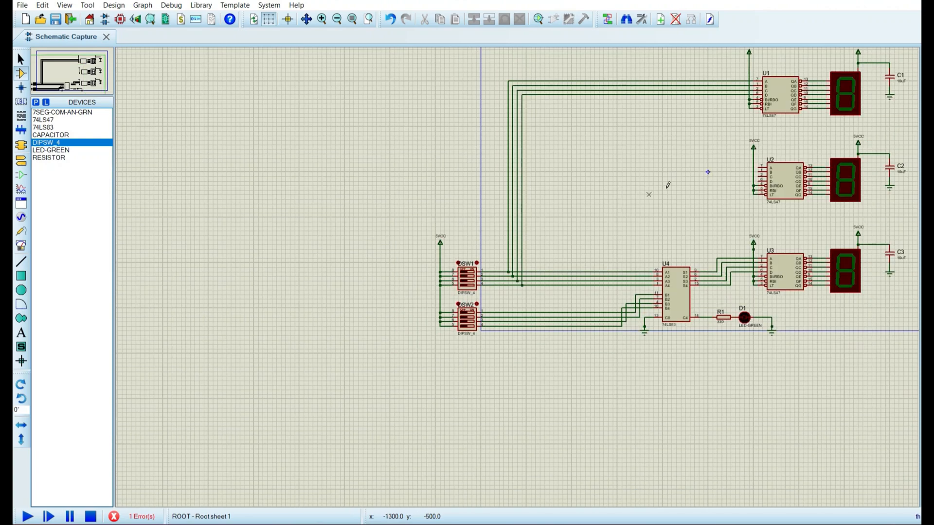
{"action": "scroll", "coordinate": [530, 277], "scroll_direction": "up", "scroll_amount": 1}
{"action": "scroll", "coordinate": [531, 276], "scroll_direction": "down", "scroll_amount": 1}
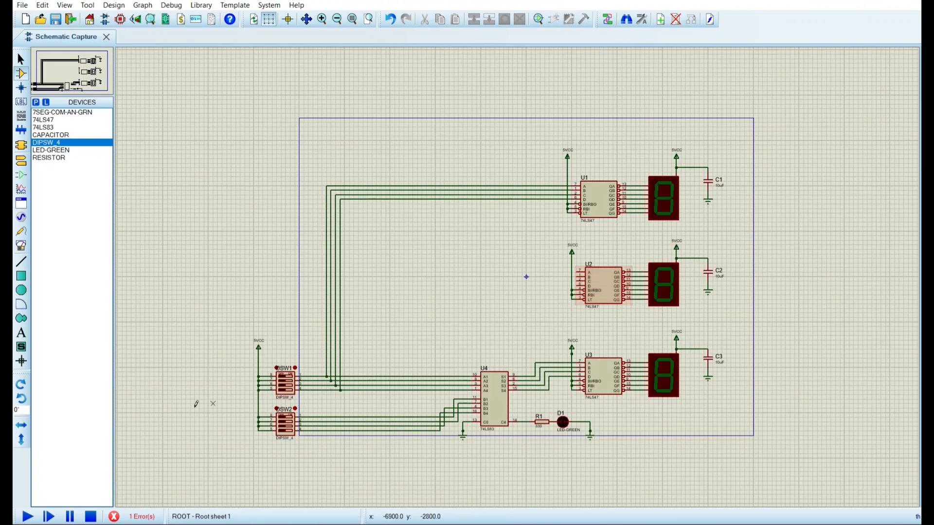
{"action": "scroll", "coordinate": [519, 275], "scroll_direction": "up", "scroll_amount": 1}
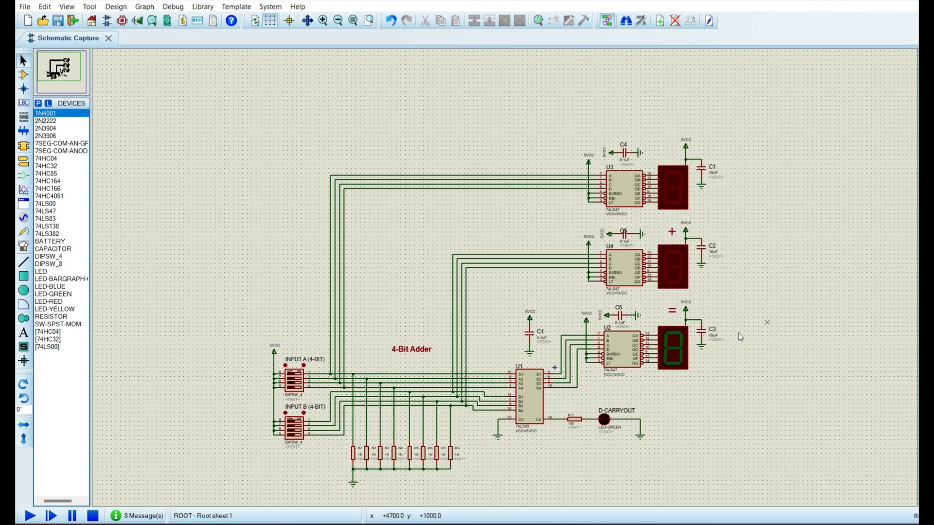
{"action": "scroll", "coordinate": [540, 333], "scroll_direction": "up", "scroll_amount": 1}
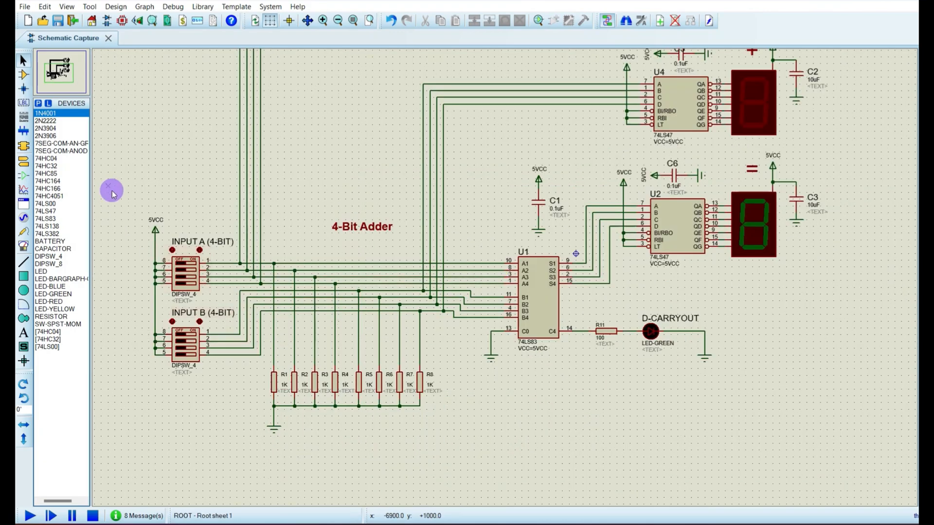
Highlight the INPUT A/B DIP switches, then the eight pull-down resistors R1–R8, clearing each selection
{"action": "left_click_drag", "start_coordinate": [108, 186], "coordinate": [224, 416]}
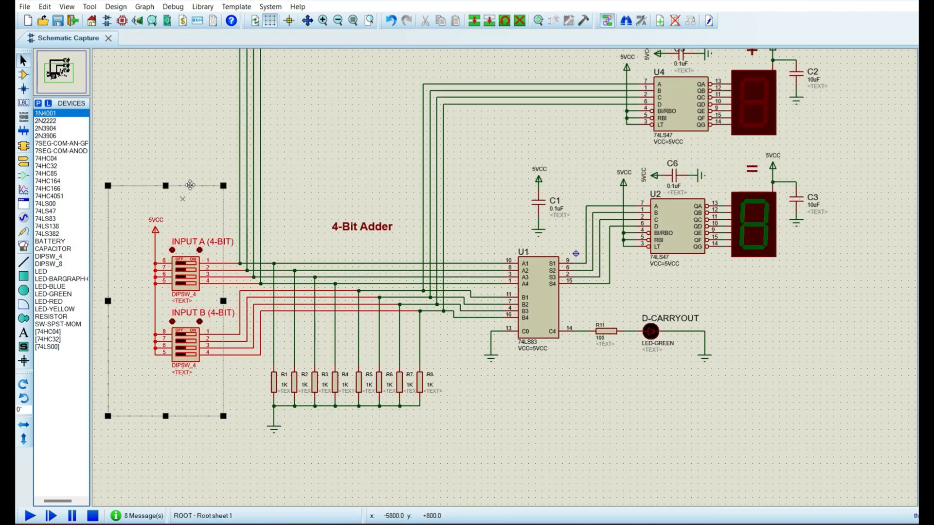
{"action": "left_click", "coordinate": [168, 191]}
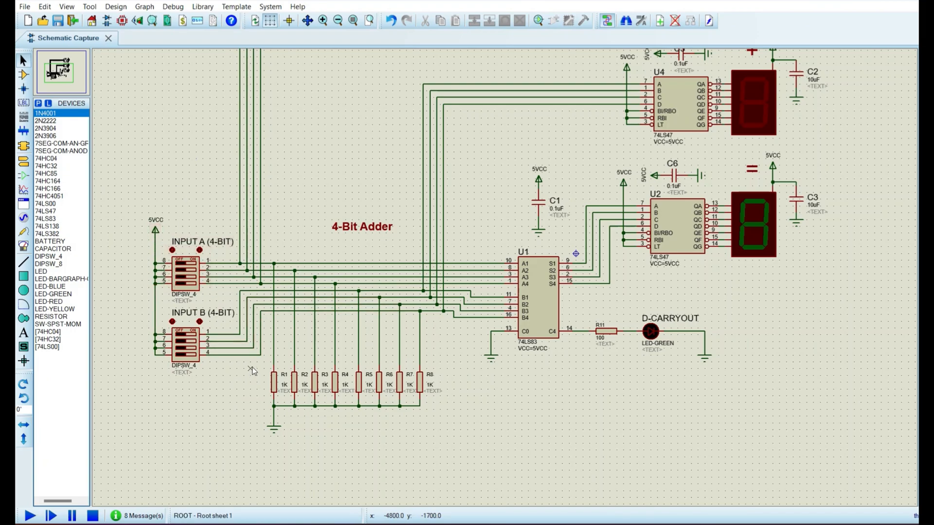
{"action": "left_click_drag", "start_coordinate": [251, 371], "coordinate": [467, 436]}
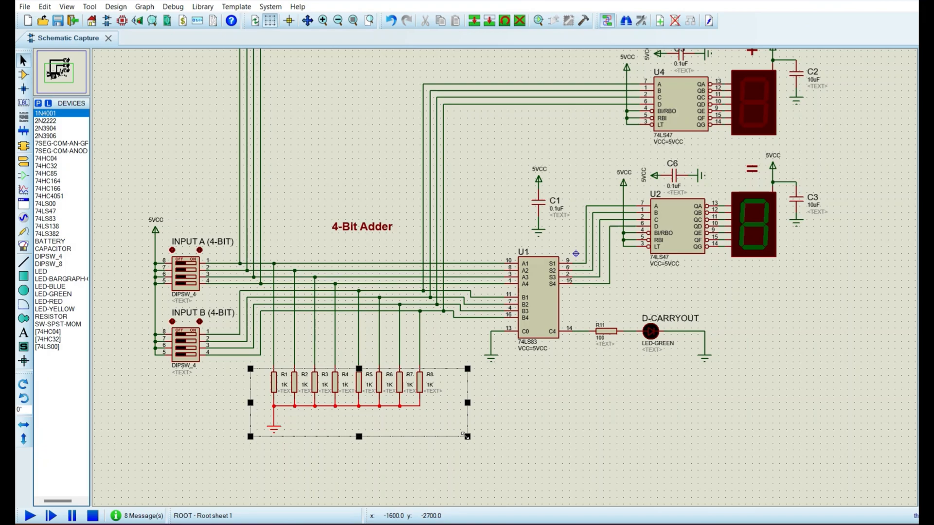
{"action": "left_click", "coordinate": [527, 405]}
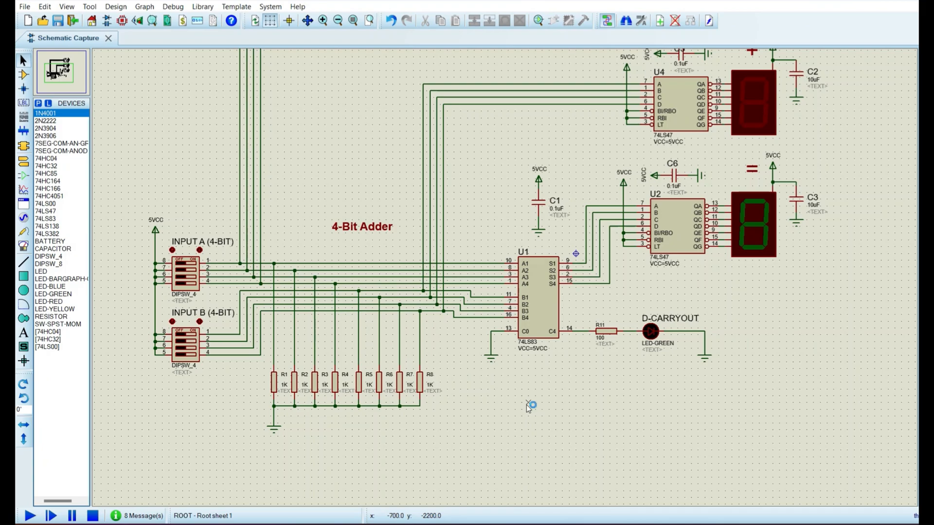
{"action": "left_click", "coordinate": [311, 208]}
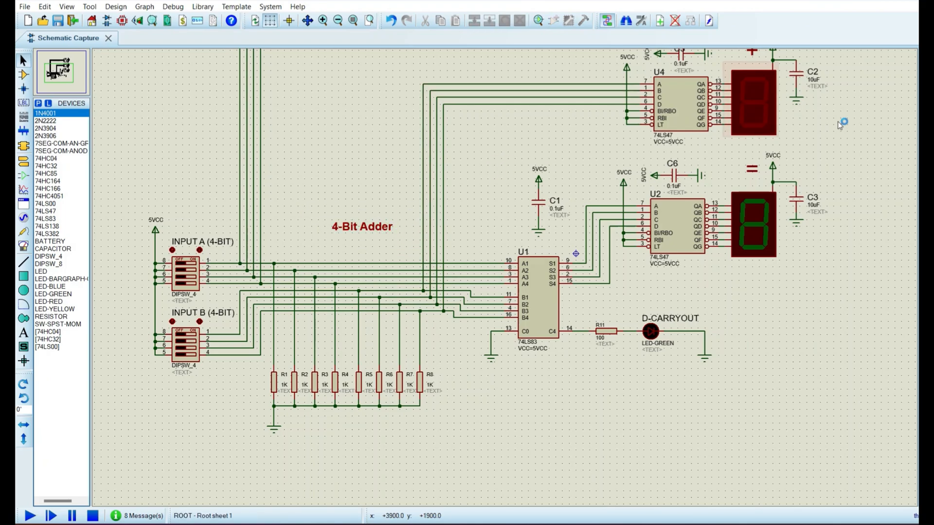
{"action": "scroll", "coordinate": [775, 86], "scroll_direction": "up", "scroll_amount": 2}
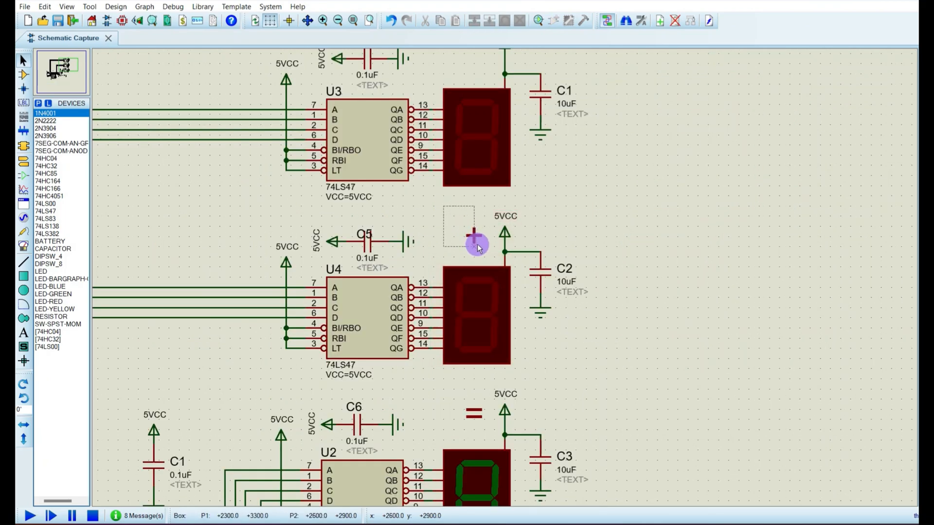
{"action": "left_click_drag", "start_coordinate": [445, 207], "coordinate": [493, 249]}
{"action": "left_click_drag", "start_coordinate": [453, 388], "coordinate": [496, 438]}
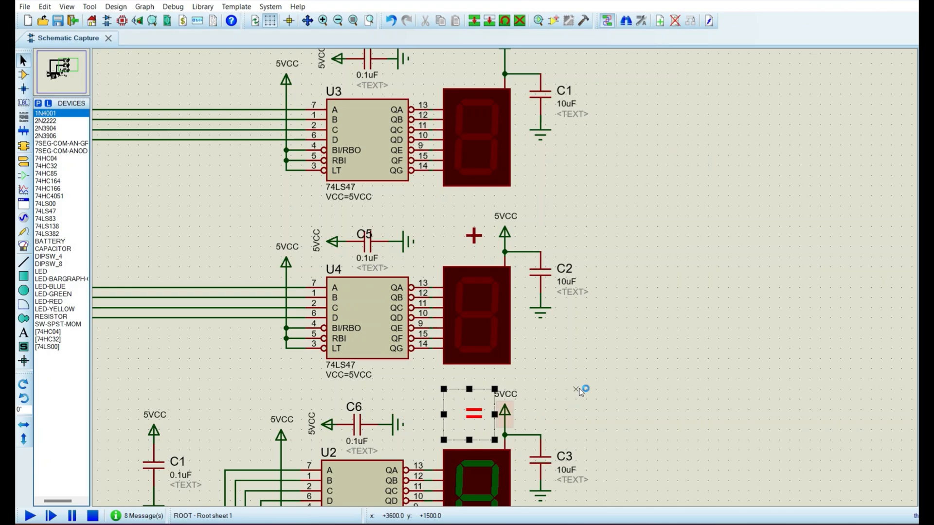
{"action": "scroll", "coordinate": [189, 413], "scroll_direction": "down", "scroll_amount": 1}
{"action": "scroll", "coordinate": [277, 365], "scroll_direction": "down", "scroll_amount": 1}
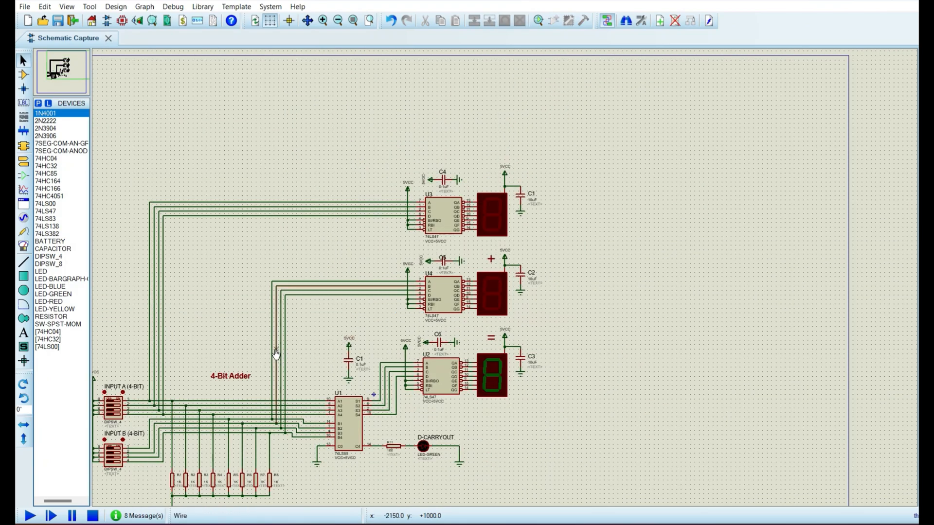
{"action": "scroll", "coordinate": [346, 328], "scroll_direction": "down", "scroll_amount": 1}
{"action": "scroll", "coordinate": [345, 328], "scroll_direction": "up", "scroll_amount": 2}
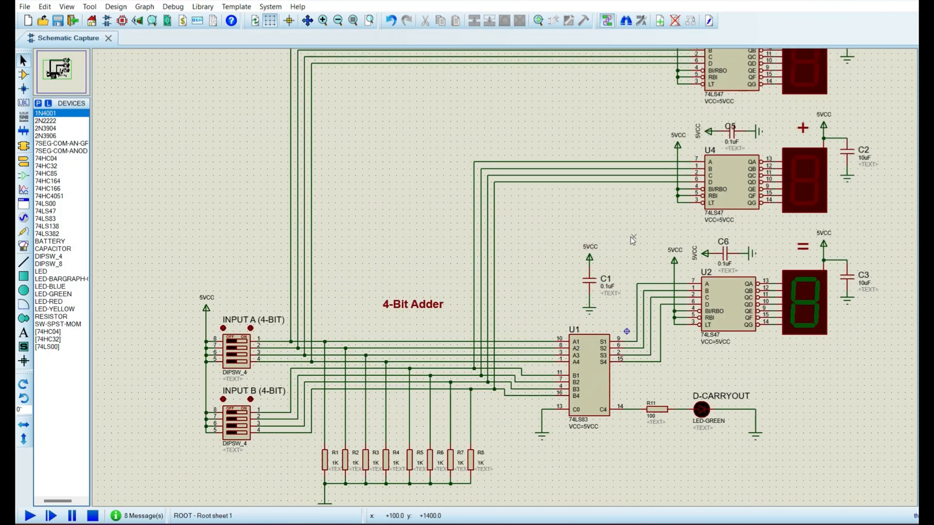
{"action": "left_click_drag", "start_coordinate": [161, 280], "coordinate": [283, 436]}
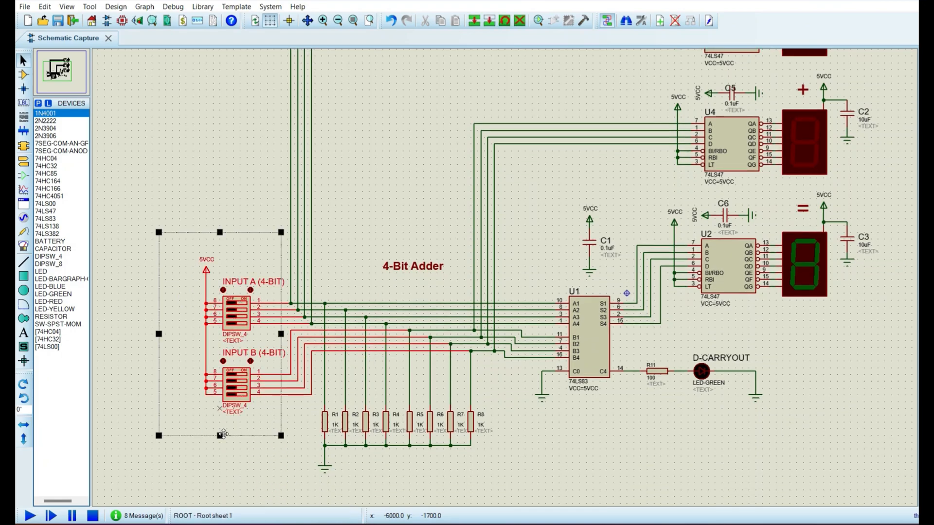
{"action": "left_click", "coordinate": [233, 201]}
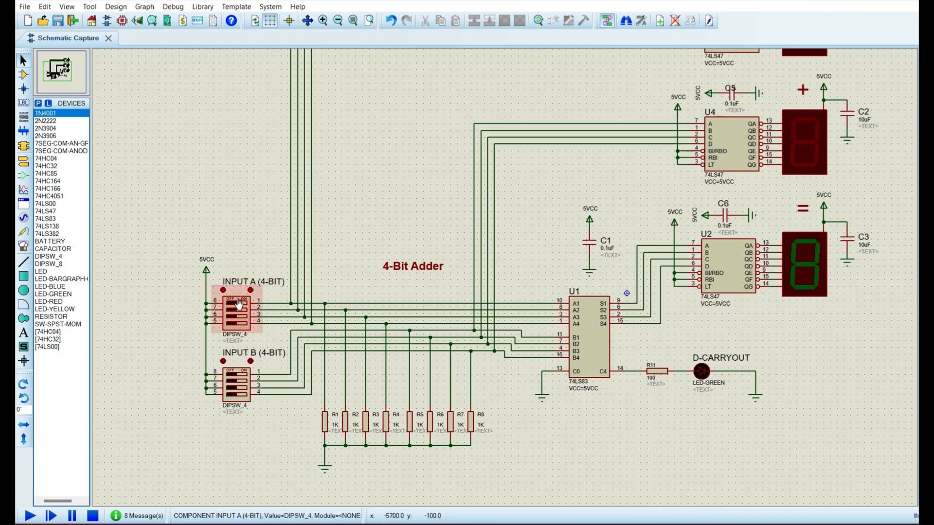
{"action": "scroll", "coordinate": [312, 156], "scroll_direction": "down", "scroll_amount": 1}
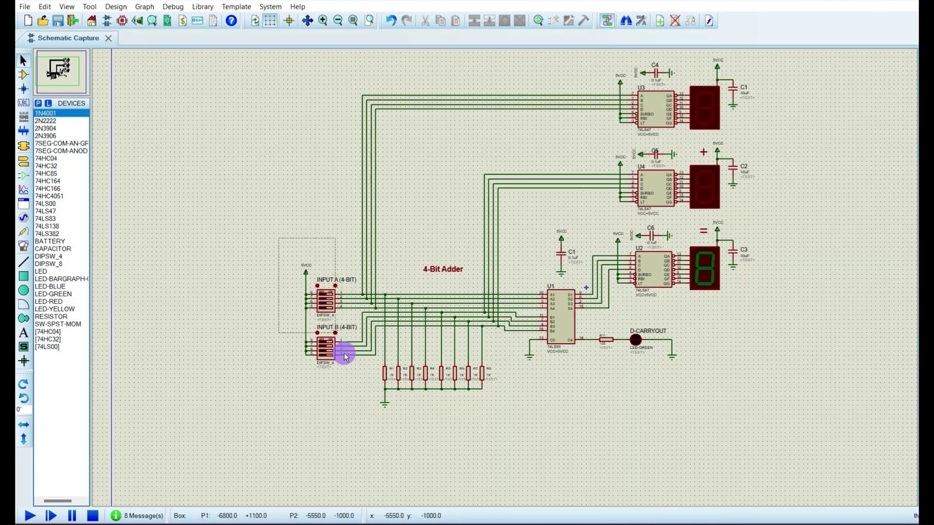
{"action": "left_click_drag", "start_coordinate": [280, 239], "coordinate": [349, 405]}
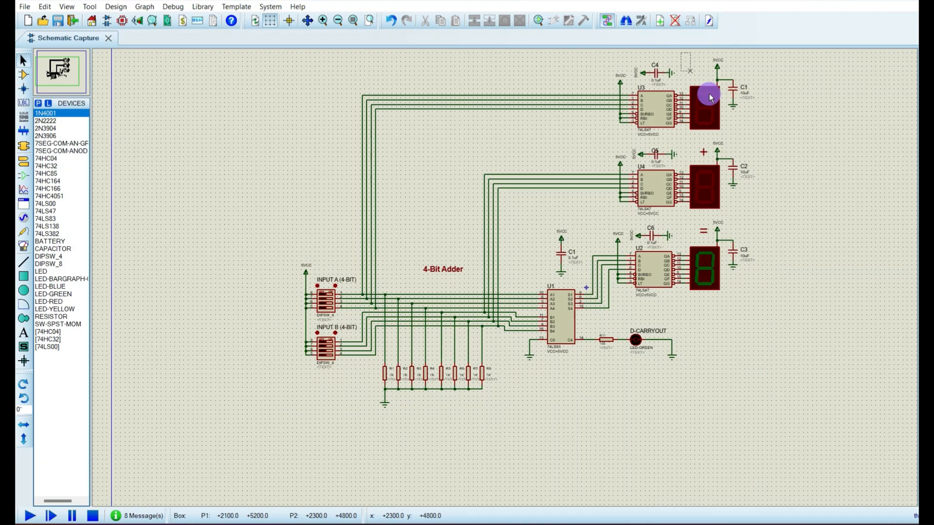
{"action": "left_click_drag", "start_coordinate": [681, 52], "coordinate": [775, 224]}
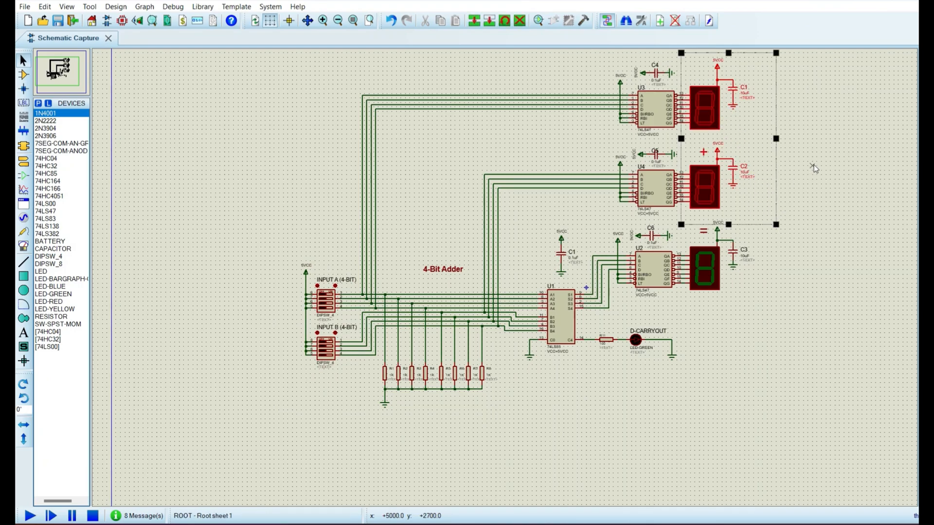
{"action": "scroll", "coordinate": [503, 278], "scroll_direction": "up", "scroll_amount": 1}
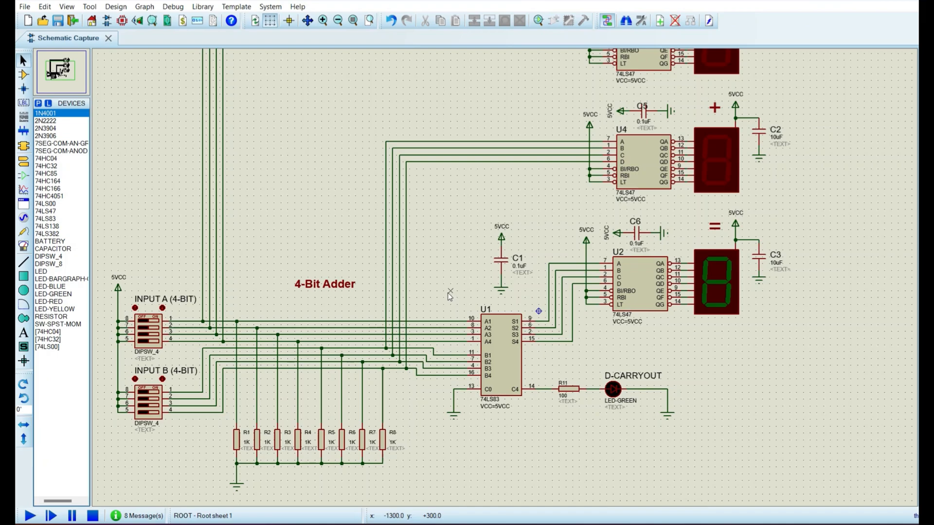
{"action": "left_click_drag", "start_coordinate": [450, 292], "coordinate": [552, 432]}
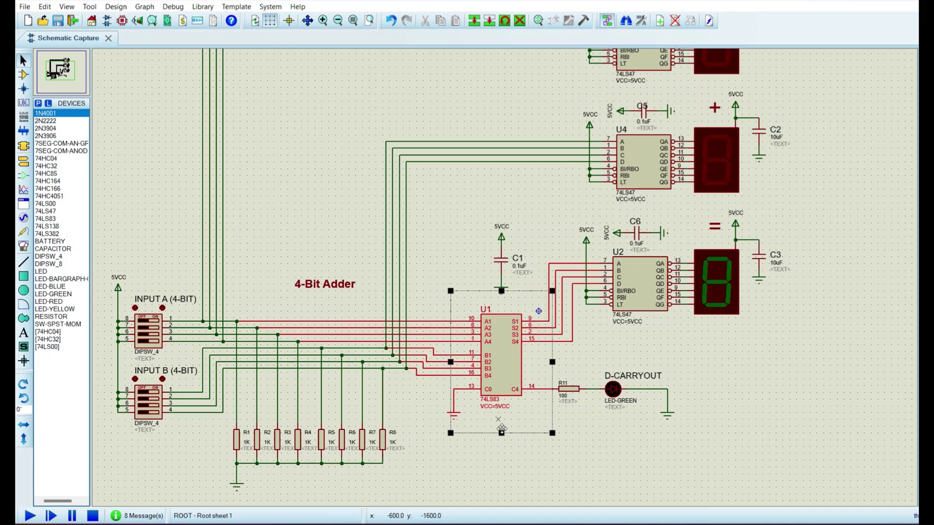
{"action": "left_click", "coordinate": [512, 461]}
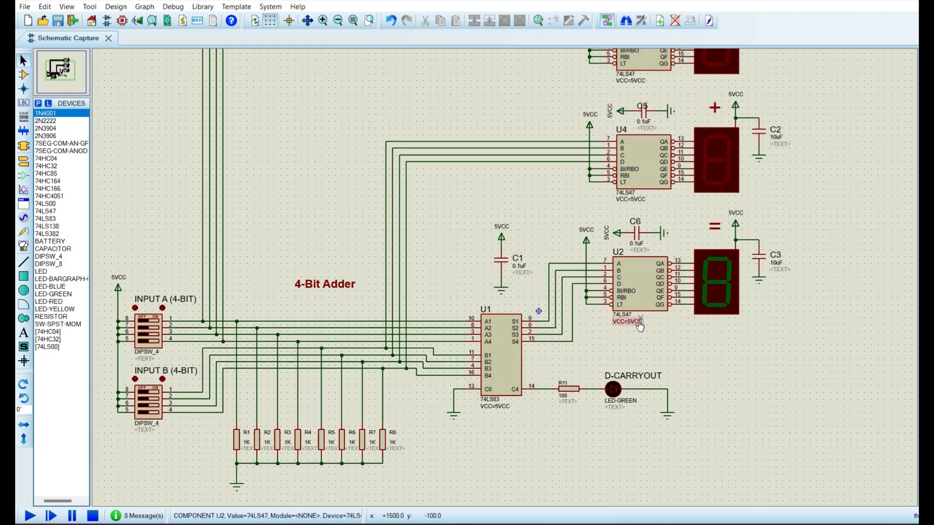
{"action": "left_click", "coordinate": [646, 307]}
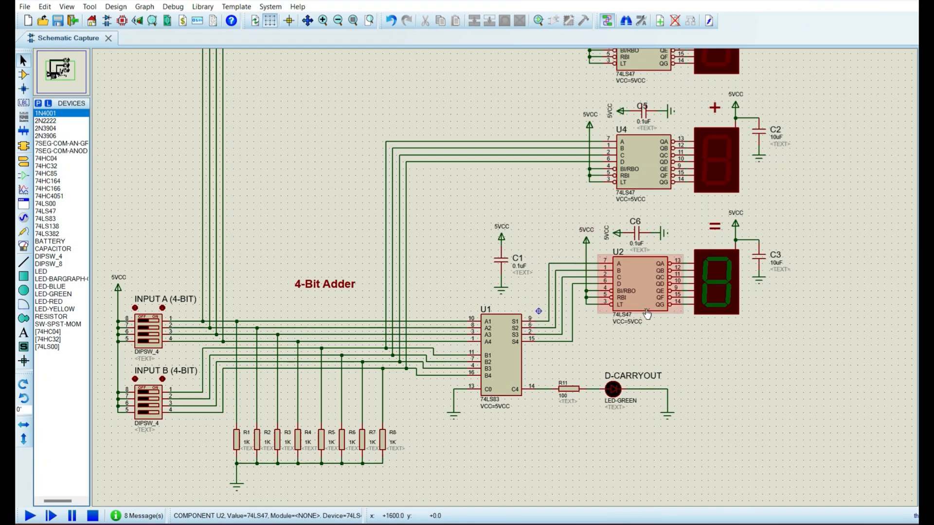
{"action": "left_click", "coordinate": [710, 171]}
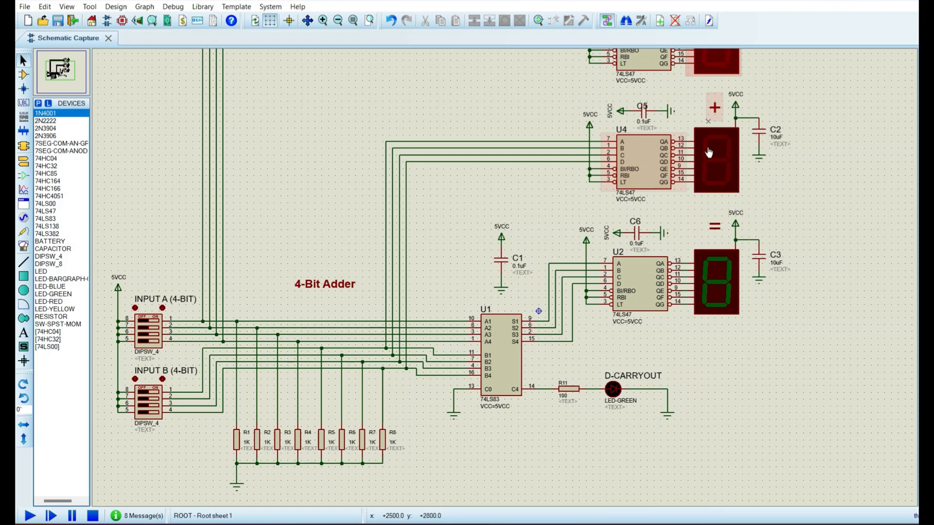
{"action": "left_click_drag", "start_coordinate": [677, 197], "coordinate": [801, 354]}
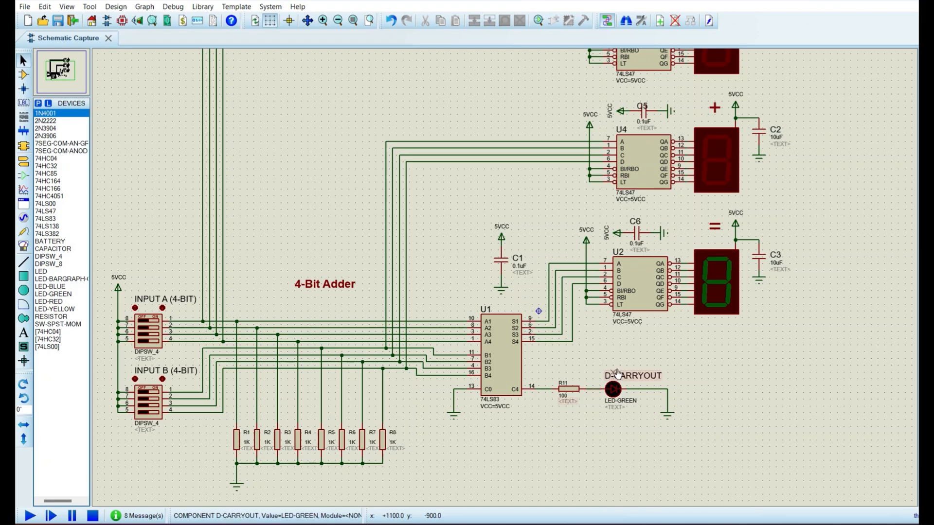
{"action": "left_click_drag", "start_coordinate": [591, 357], "coordinate": [703, 440]}
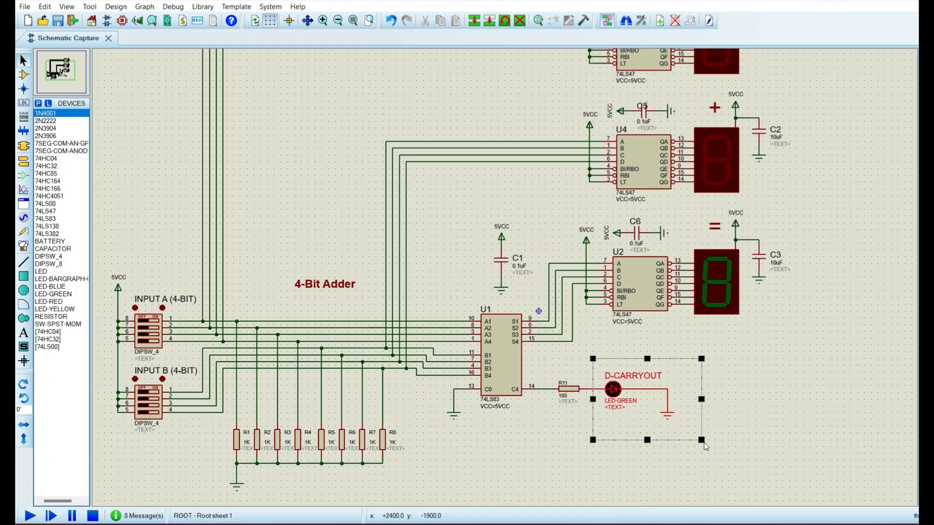
{"action": "left_click", "coordinate": [532, 441]}
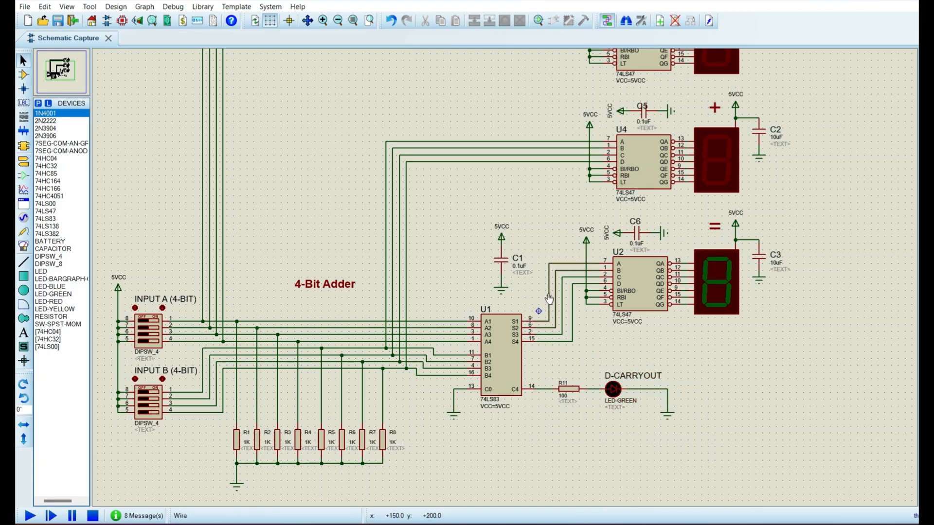
{"action": "left_click", "coordinate": [148, 398]}
Start the simulation and set INPUT A to 3 and INPUT B to 1, giving a sum of 4
{"action": "left_click", "coordinate": [31, 516]}
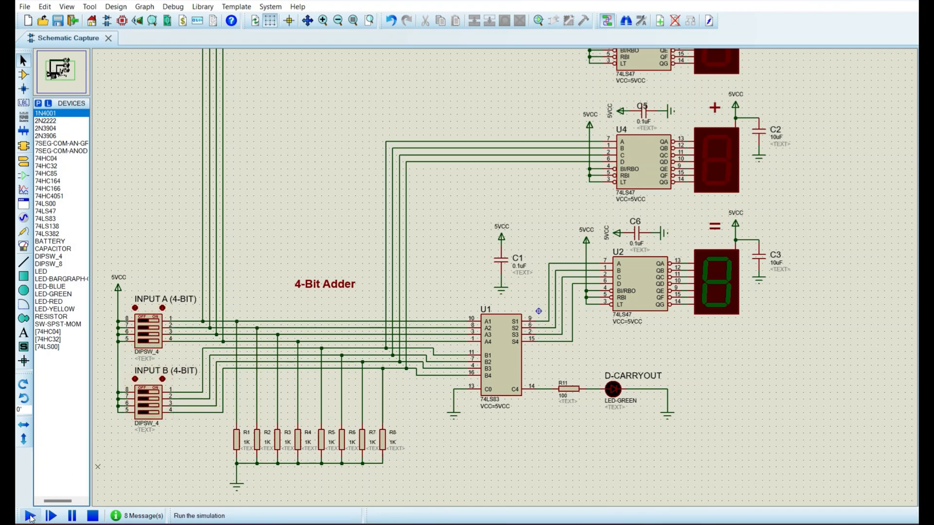
{"action": "left_click", "coordinate": [30, 516]}
{"action": "scroll", "coordinate": [505, 280], "scroll_direction": "up", "scroll_amount": 1}
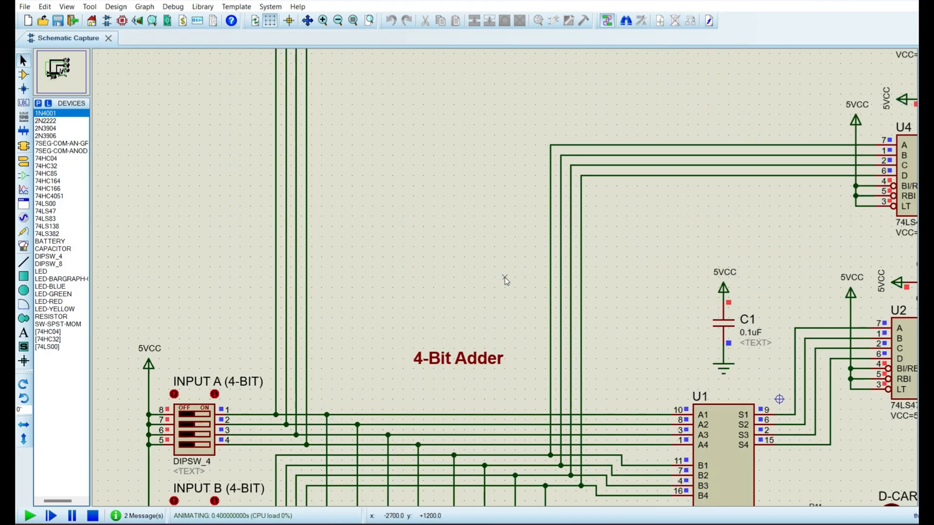
{"action": "scroll", "coordinate": [506, 279], "scroll_direction": "down", "scroll_amount": 1}
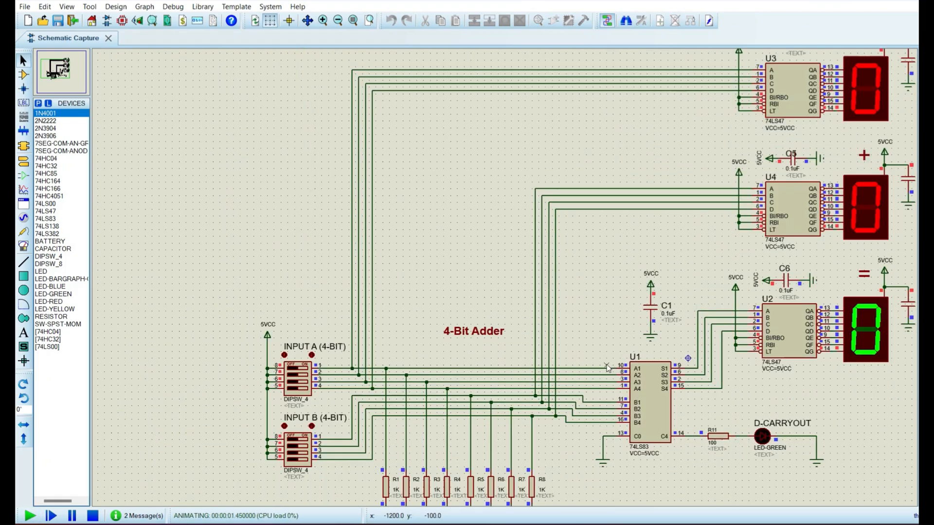
{"action": "left_click", "coordinate": [301, 374]}
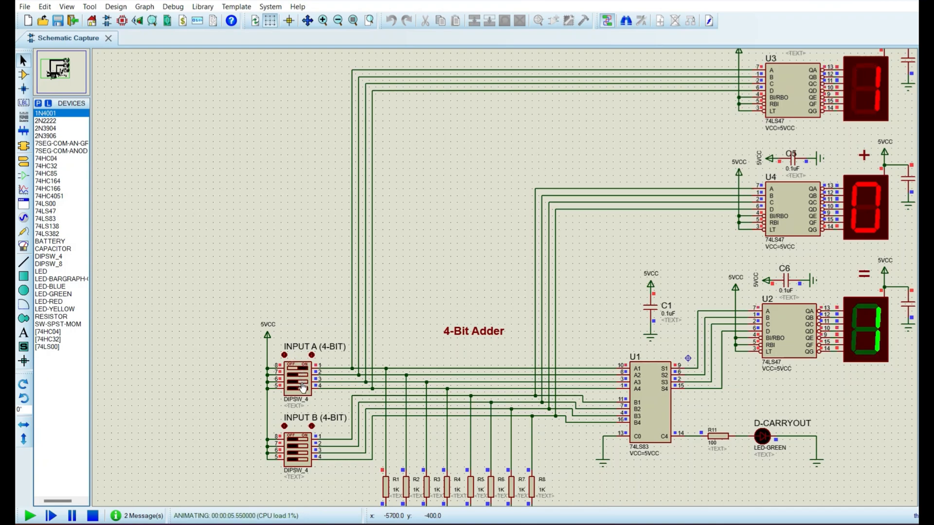
{"action": "left_click", "coordinate": [302, 387]}
{"action": "left_click", "coordinate": [308, 381]}
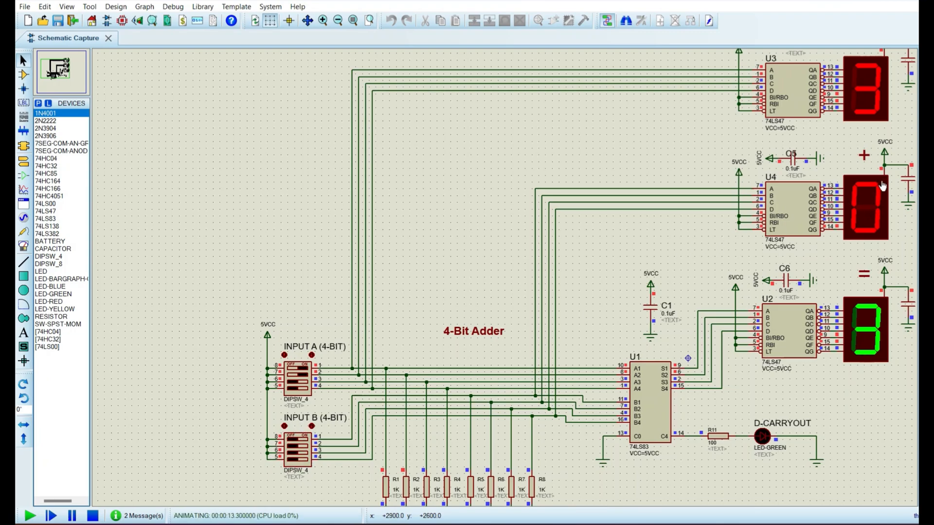
{"action": "left_click", "coordinate": [297, 444]}
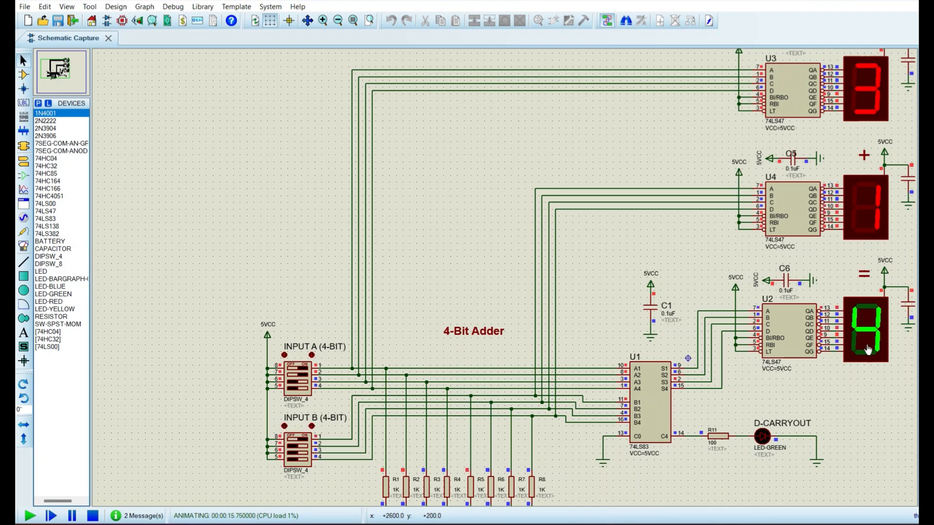
Toggle switch bits so operand B reads 4 and operand A reads 5, giving a sum of 9
{"action": "left_click", "coordinate": [303, 451]}
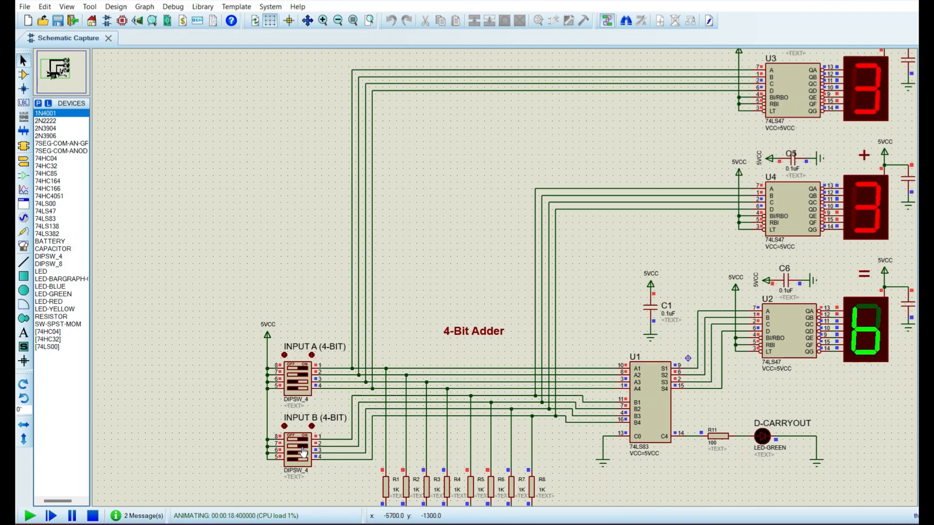
{"action": "left_click", "coordinate": [303, 443]}
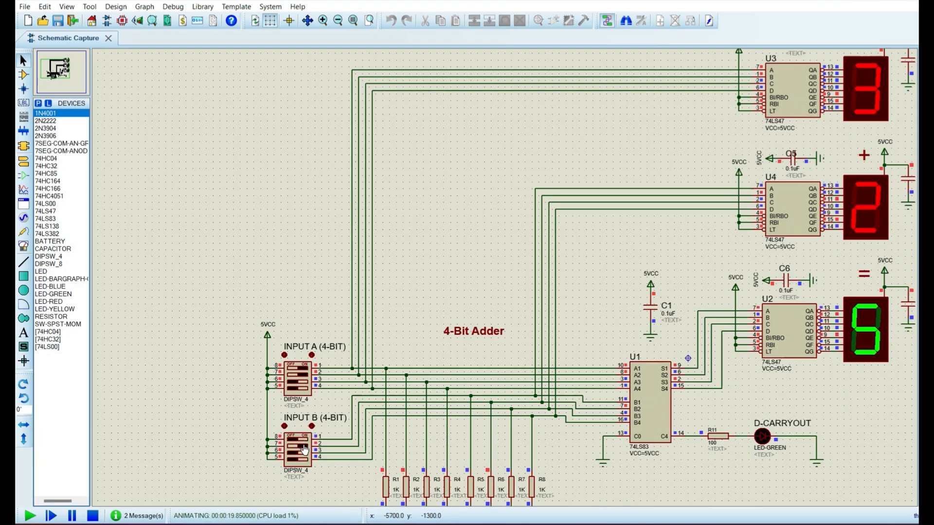
{"action": "left_click", "coordinate": [304, 452]}
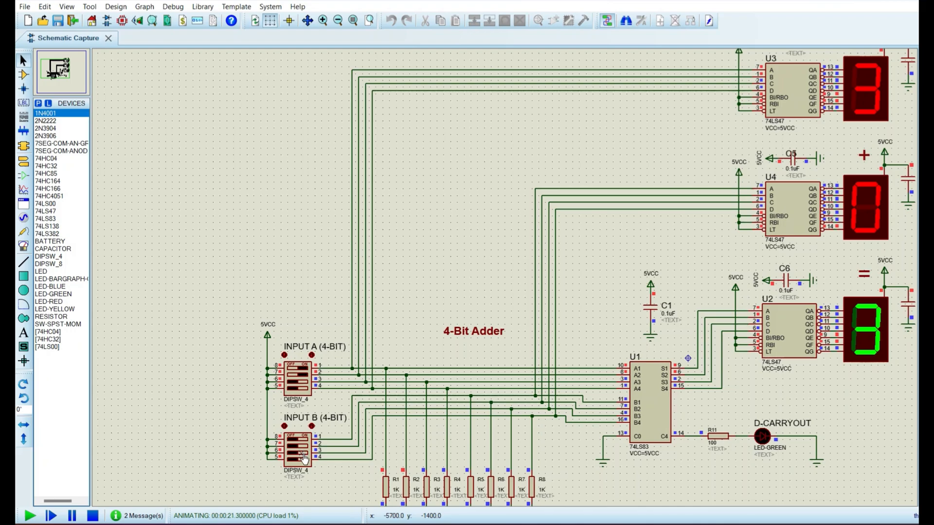
{"action": "left_click", "coordinate": [303, 454]}
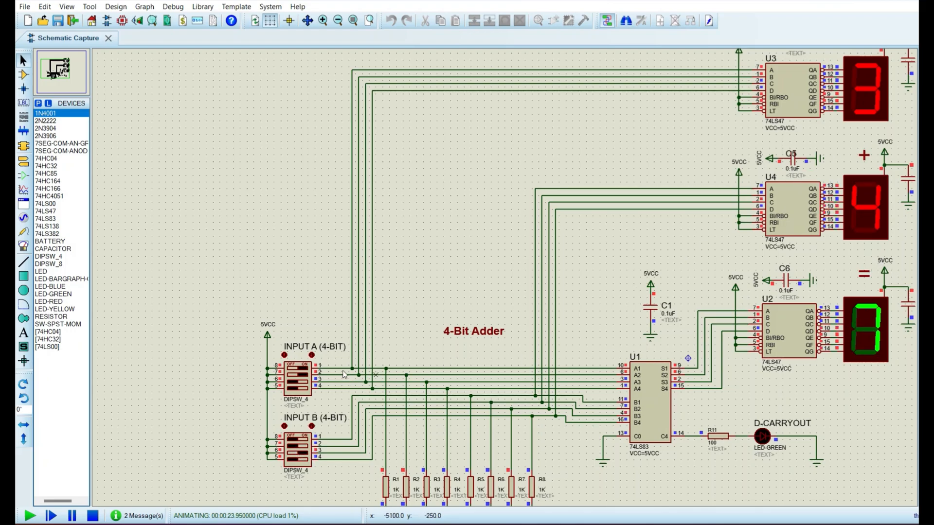
{"action": "left_click", "coordinate": [300, 368]}
{"action": "left_click", "coordinate": [302, 384]}
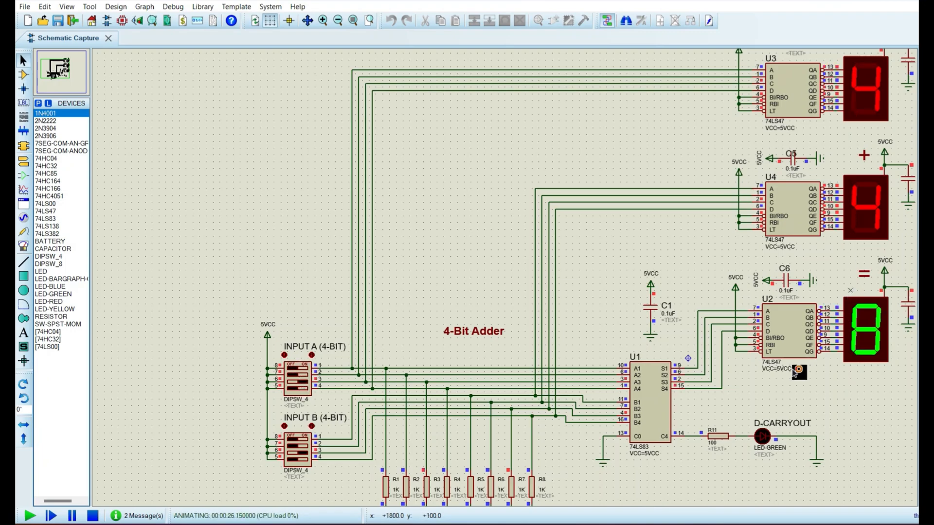
{"action": "left_click", "coordinate": [302, 369]}
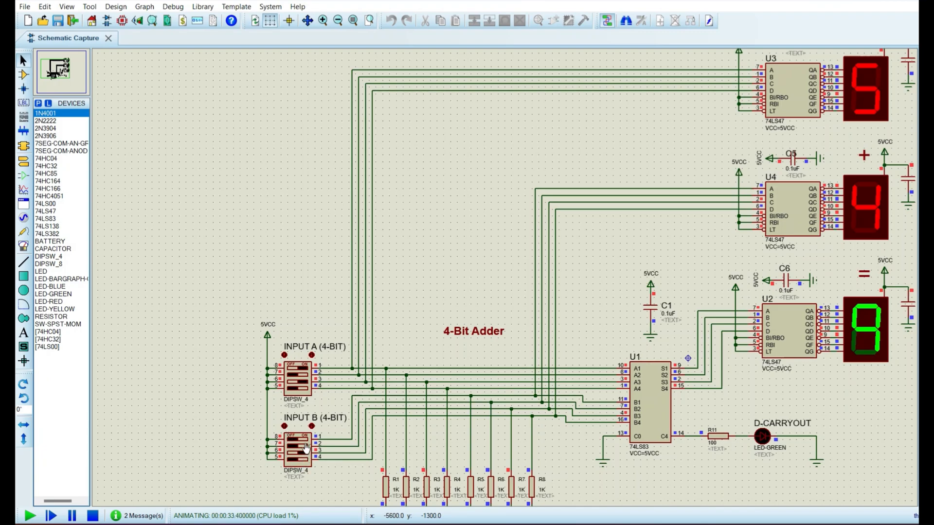
Raise operand B through 5 to 8 and change operand A to 7, lighting the carry-out LED
{"action": "left_click", "coordinate": [301, 440]}
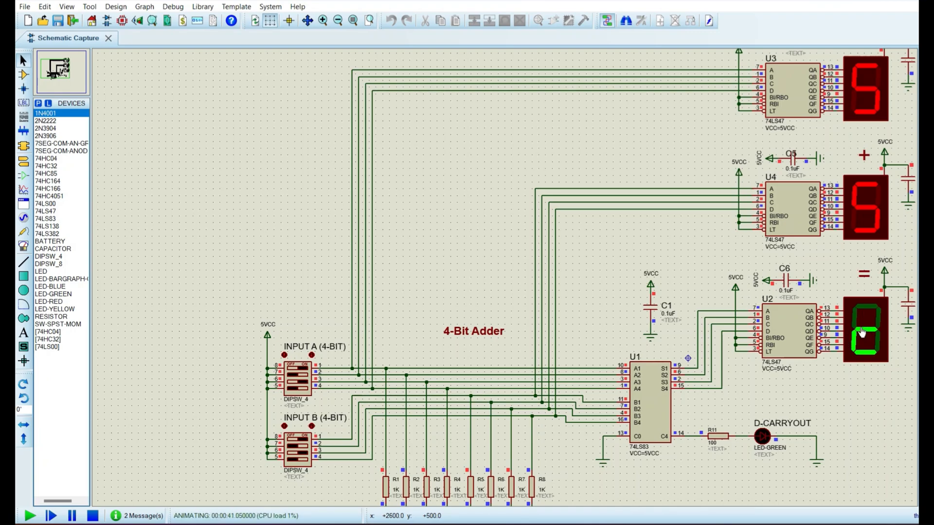
{"action": "left_click", "coordinate": [303, 459]}
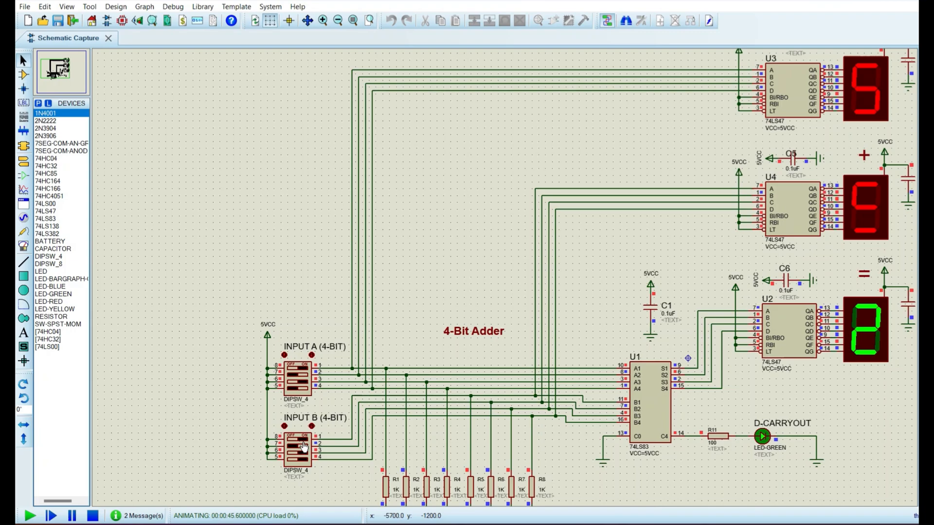
{"action": "left_click", "coordinate": [301, 446]}
{"action": "left_click", "coordinate": [304, 452]}
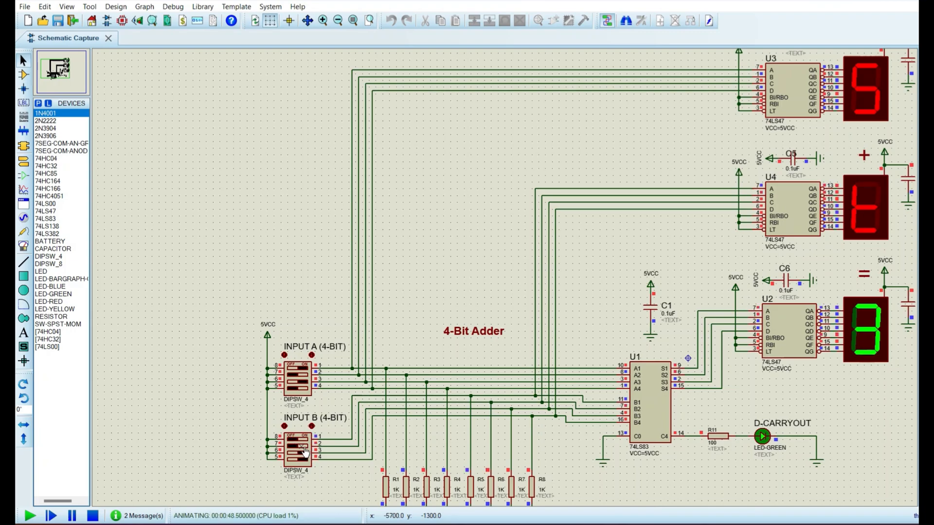
{"action": "left_click", "coordinate": [303, 454]}
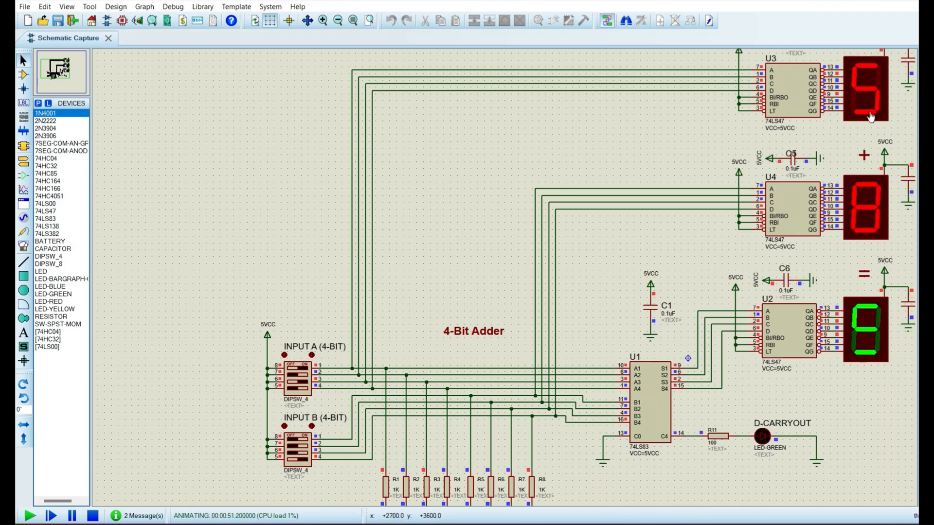
{"action": "left_click", "coordinate": [303, 381]}
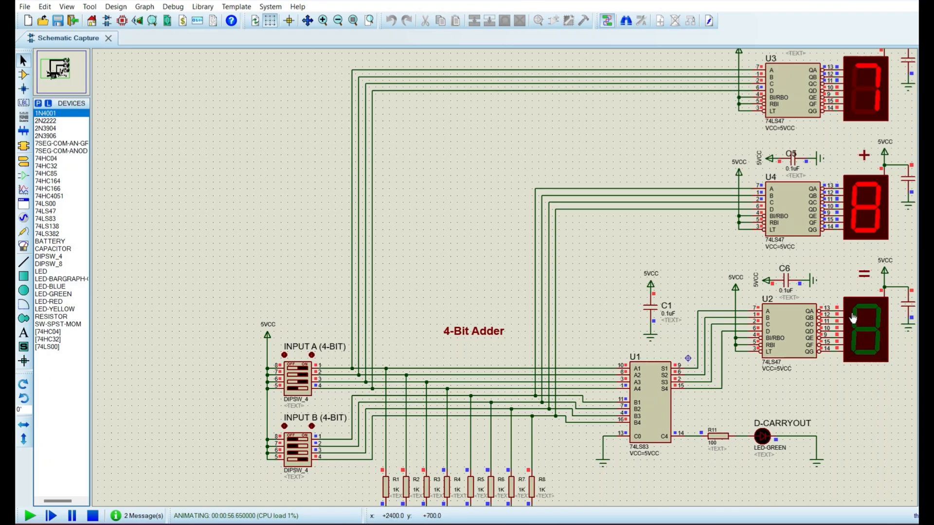
Set operand B to 9 and operand A to 8 so the result reads 1 with carry-out lit
{"action": "left_click", "coordinate": [302, 446]}
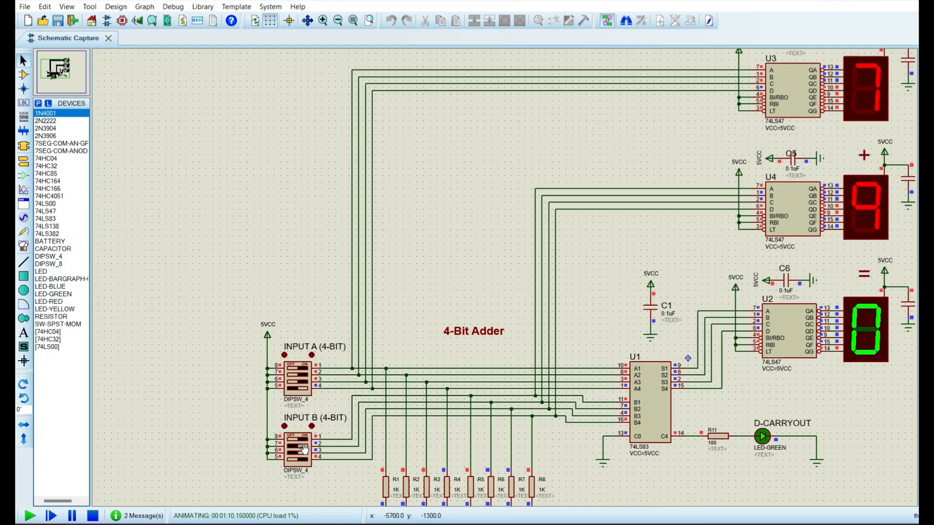
{"action": "left_click", "coordinate": [303, 448]}
{"action": "left_click", "coordinate": [297, 447]}
{"action": "left_click", "coordinate": [300, 452]}
{"action": "left_click", "coordinate": [303, 389]}
{"action": "left_click", "coordinate": [300, 388]}
{"action": "left_click", "coordinate": [301, 382]}
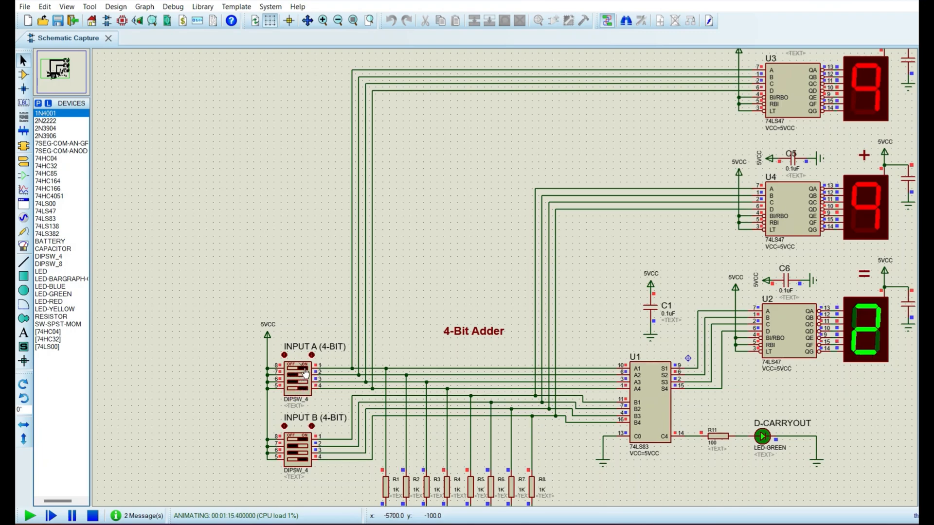
{"action": "left_click", "coordinate": [300, 386]}
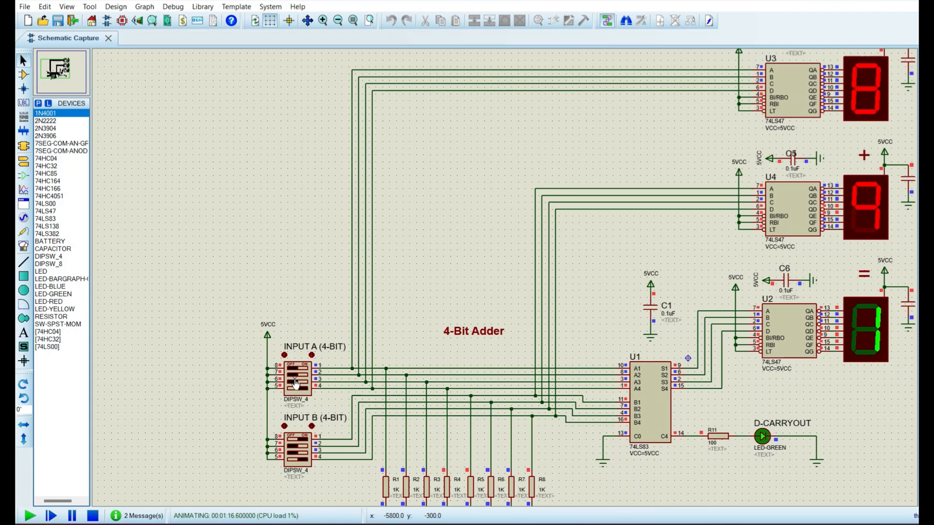
{"action": "left_click", "coordinate": [298, 384]}
Highlight the INPUT A block, the INPUT B block and the R11/D-CARRYOUT LED section in turn
{"action": "left_click_drag", "start_coordinate": [226, 304], "coordinate": [342, 412]}
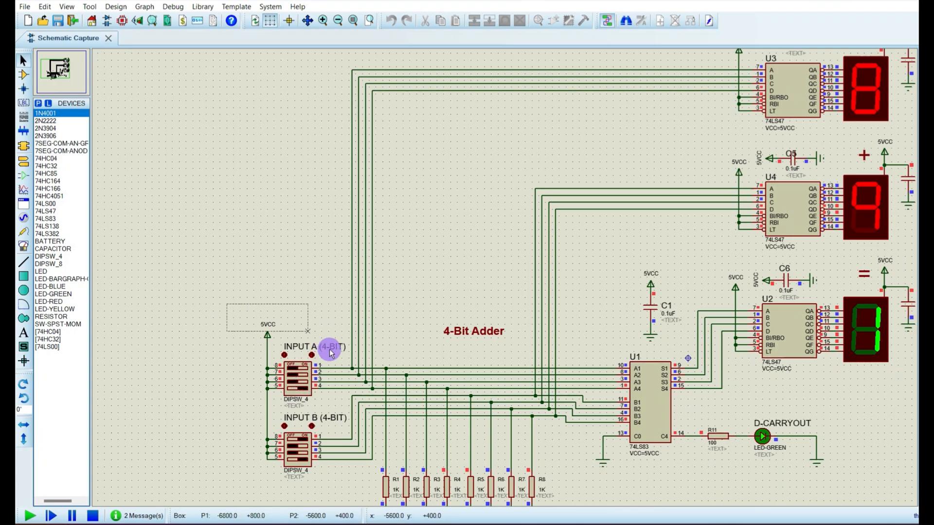
{"action": "left_click", "coordinate": [245, 435]}
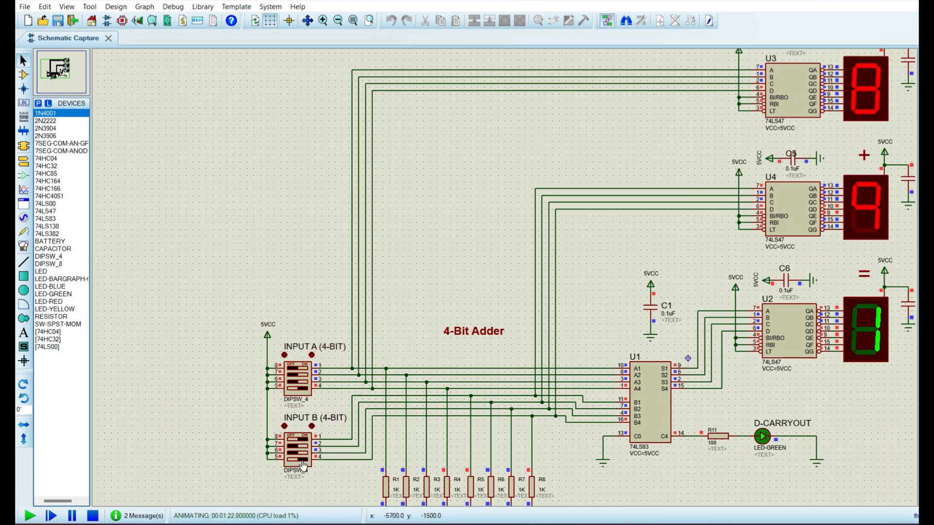
{"action": "left_click_drag", "start_coordinate": [240, 420], "coordinate": [334, 494]}
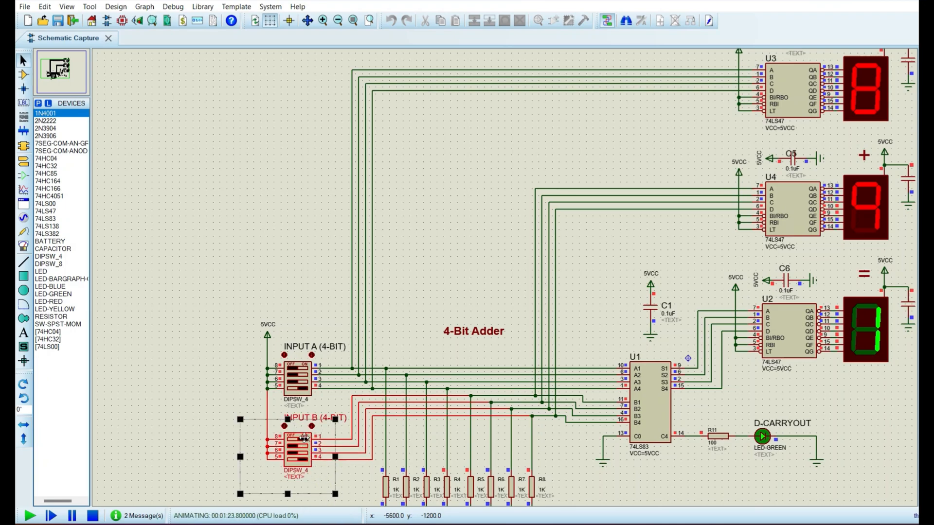
{"action": "left_click", "coordinate": [162, 412]}
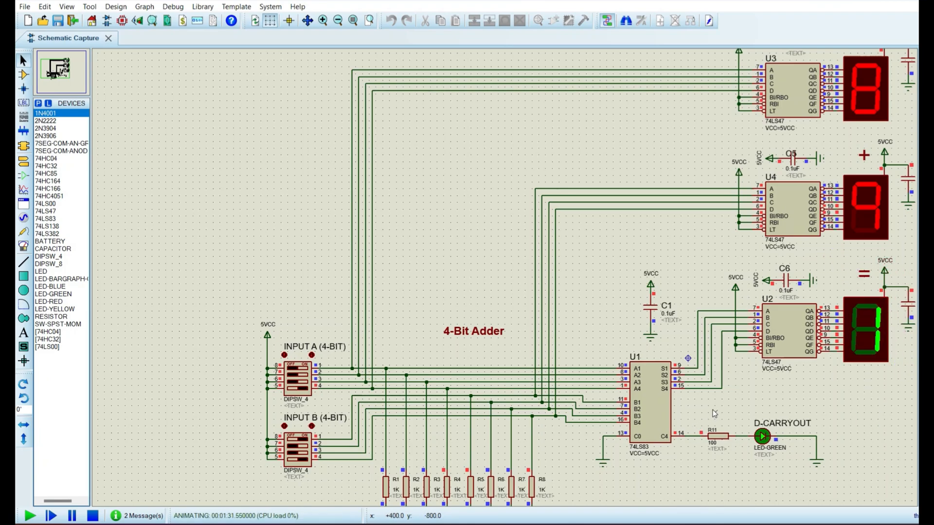
{"action": "left_click_drag", "start_coordinate": [714, 414], "coordinate": [817, 468]}
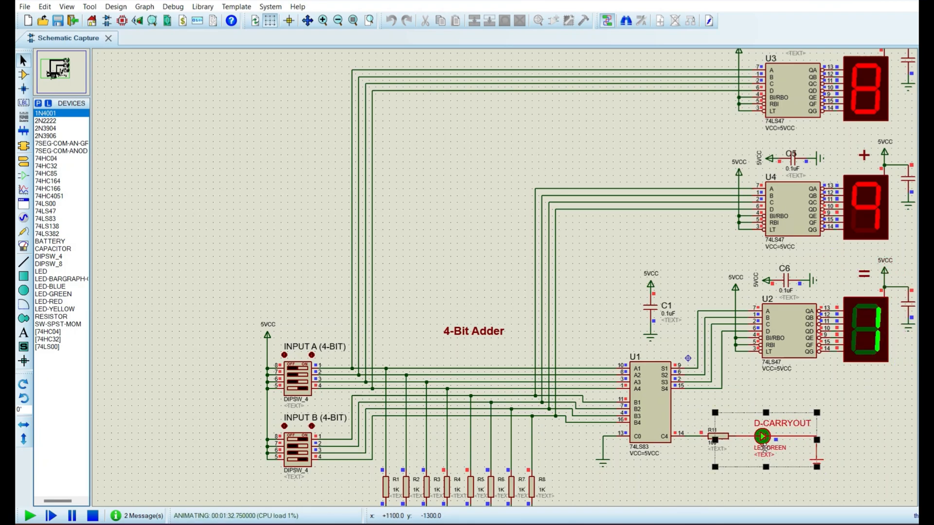
{"action": "left_click", "coordinate": [890, 410]}
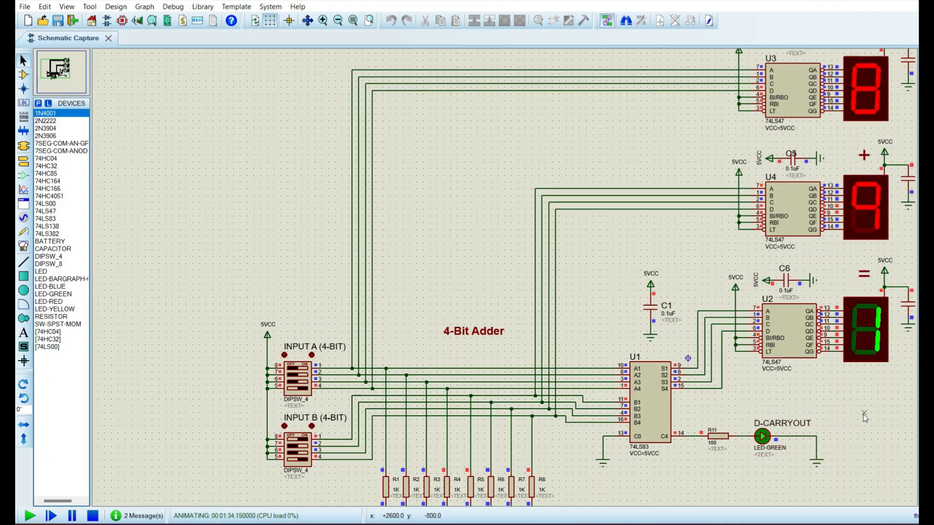